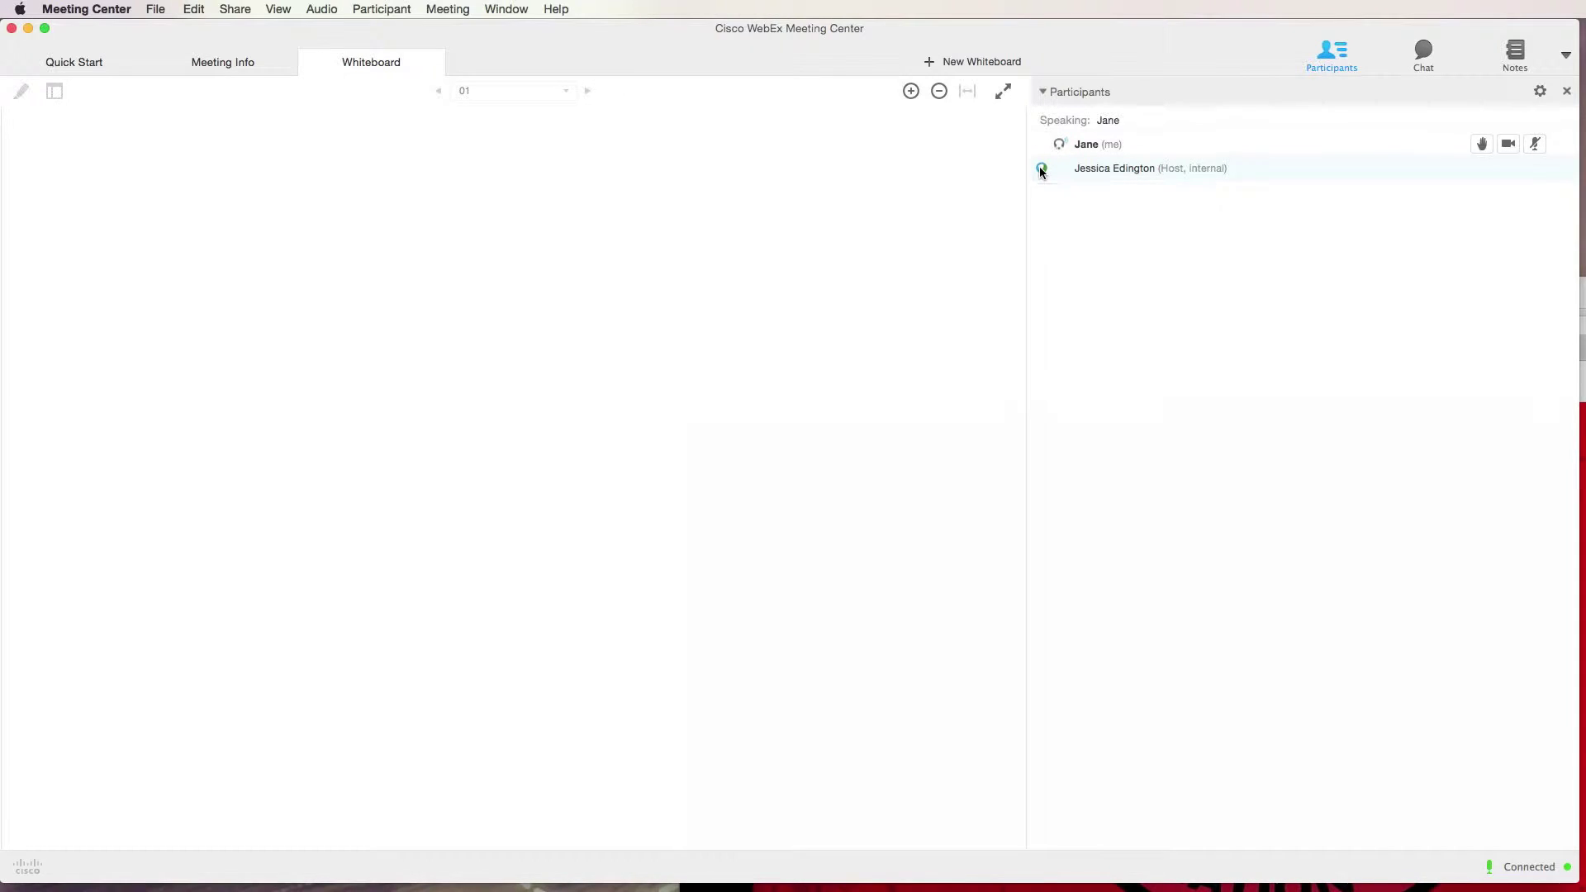
Step: Make Jane the presenter, which opens a second whiteboard with drawing tools
{"action": "left_click_drag", "start_coordinate": [1041, 168], "coordinate": [1042, 148]}
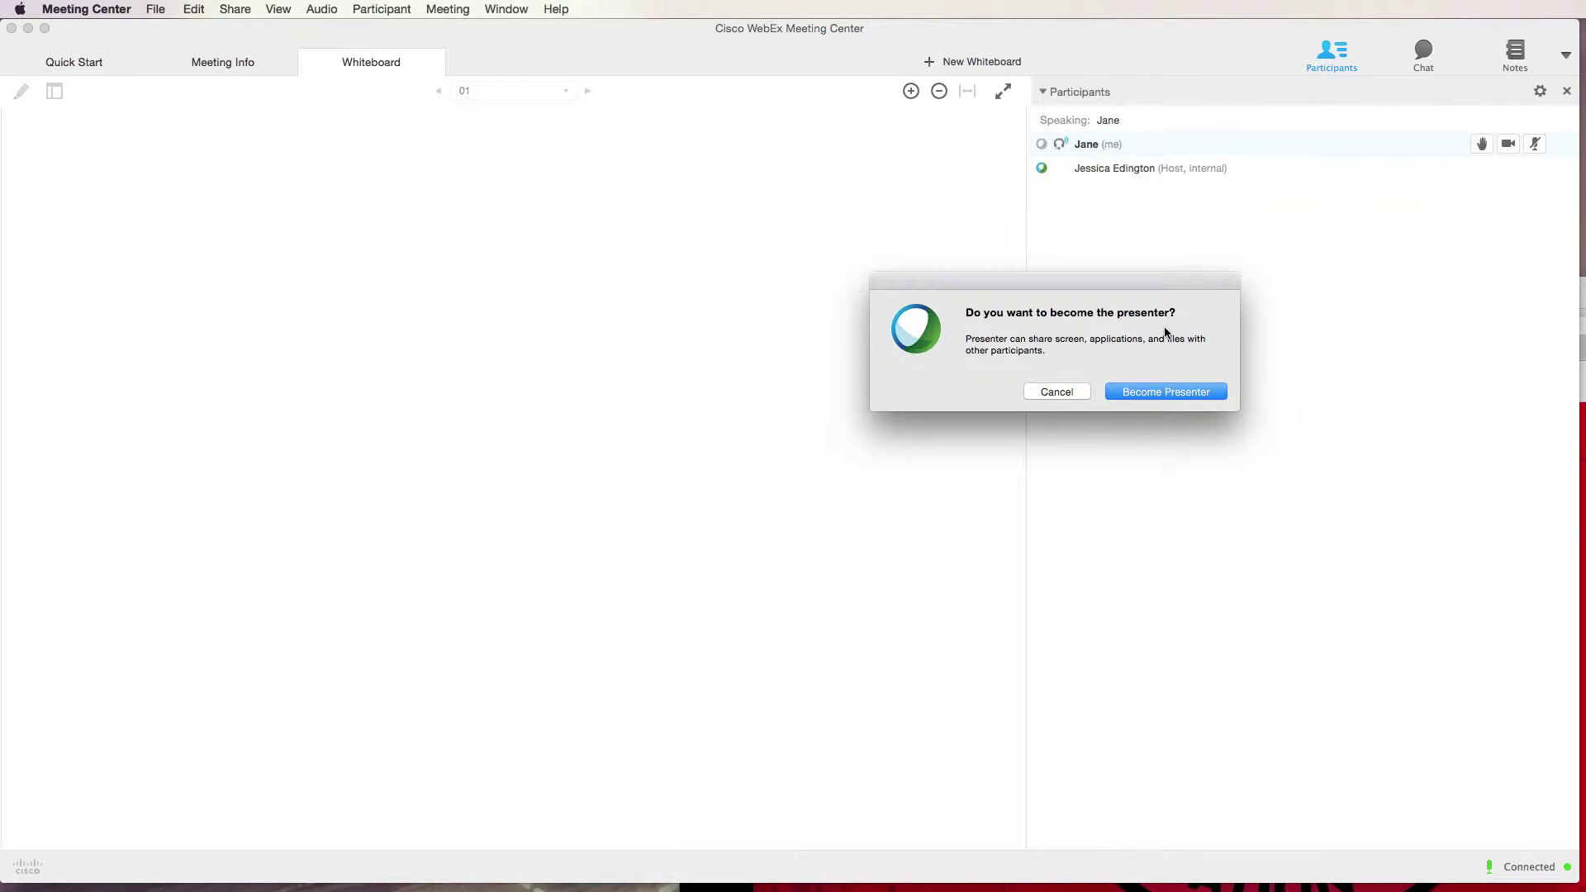
{"action": "left_click", "coordinate": [1159, 393]}
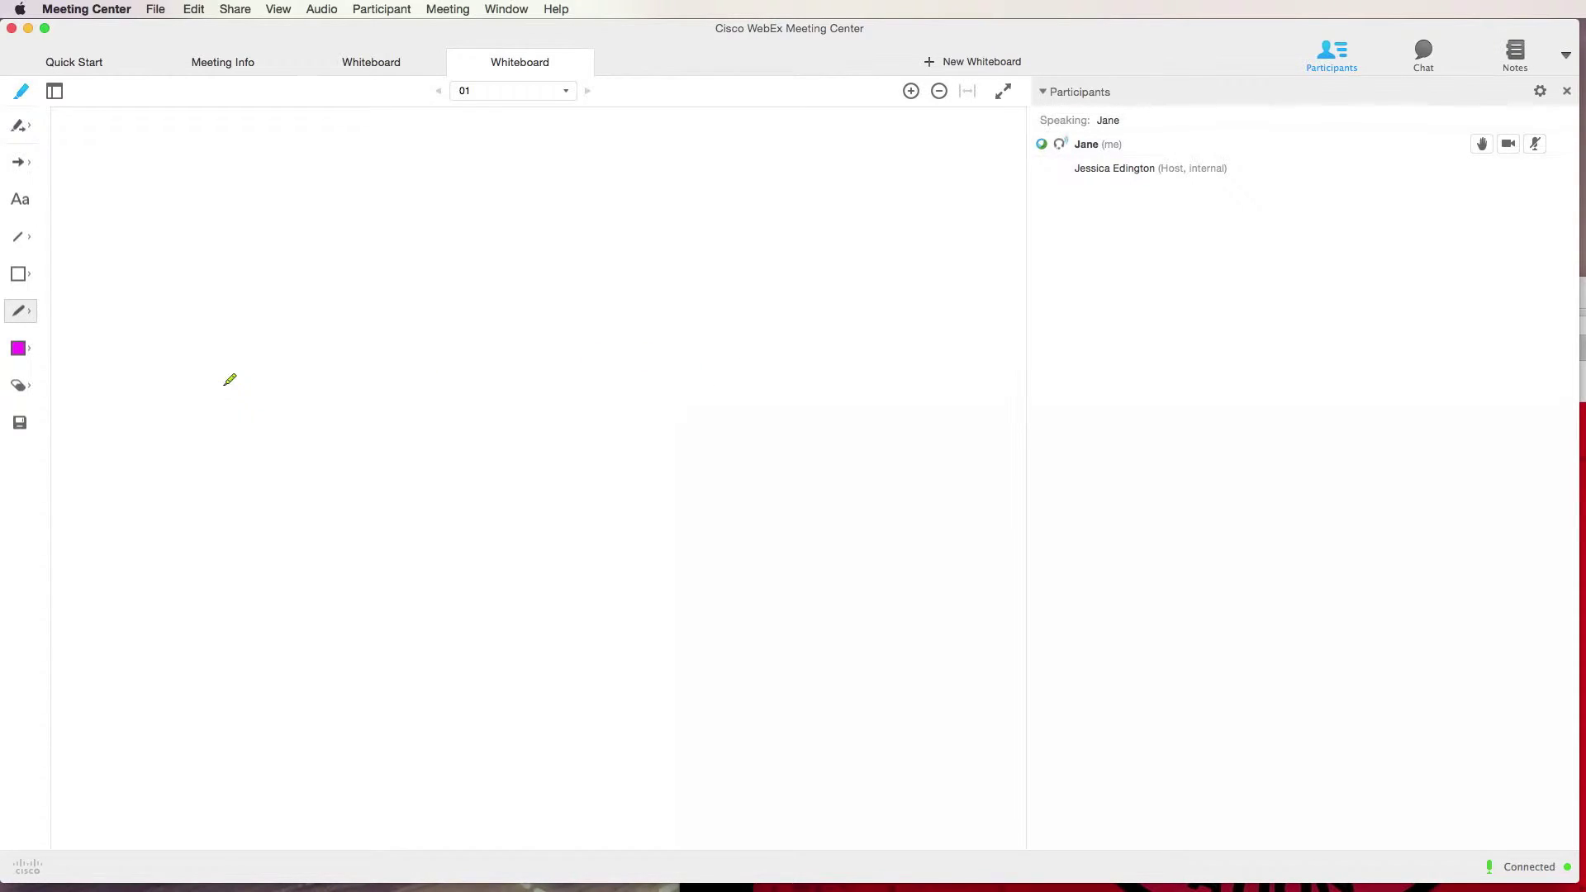
Step: Close the first Whiteboard tab without saving and create a New Whiteboard
{"action": "left_click", "coordinate": [416, 65]}
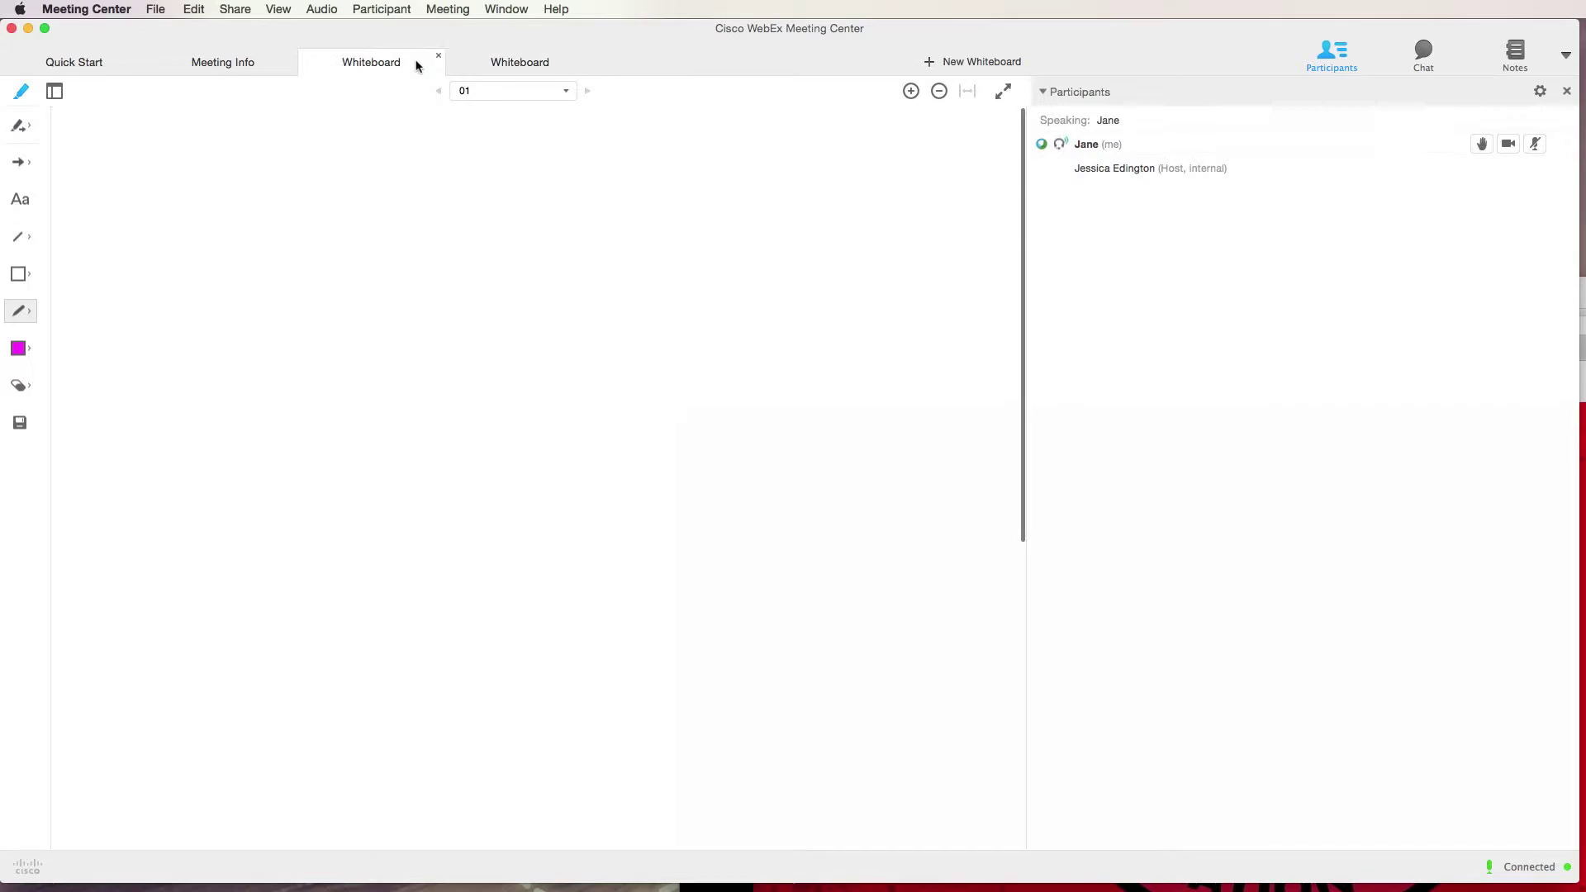
{"action": "left_click", "coordinate": [440, 63]}
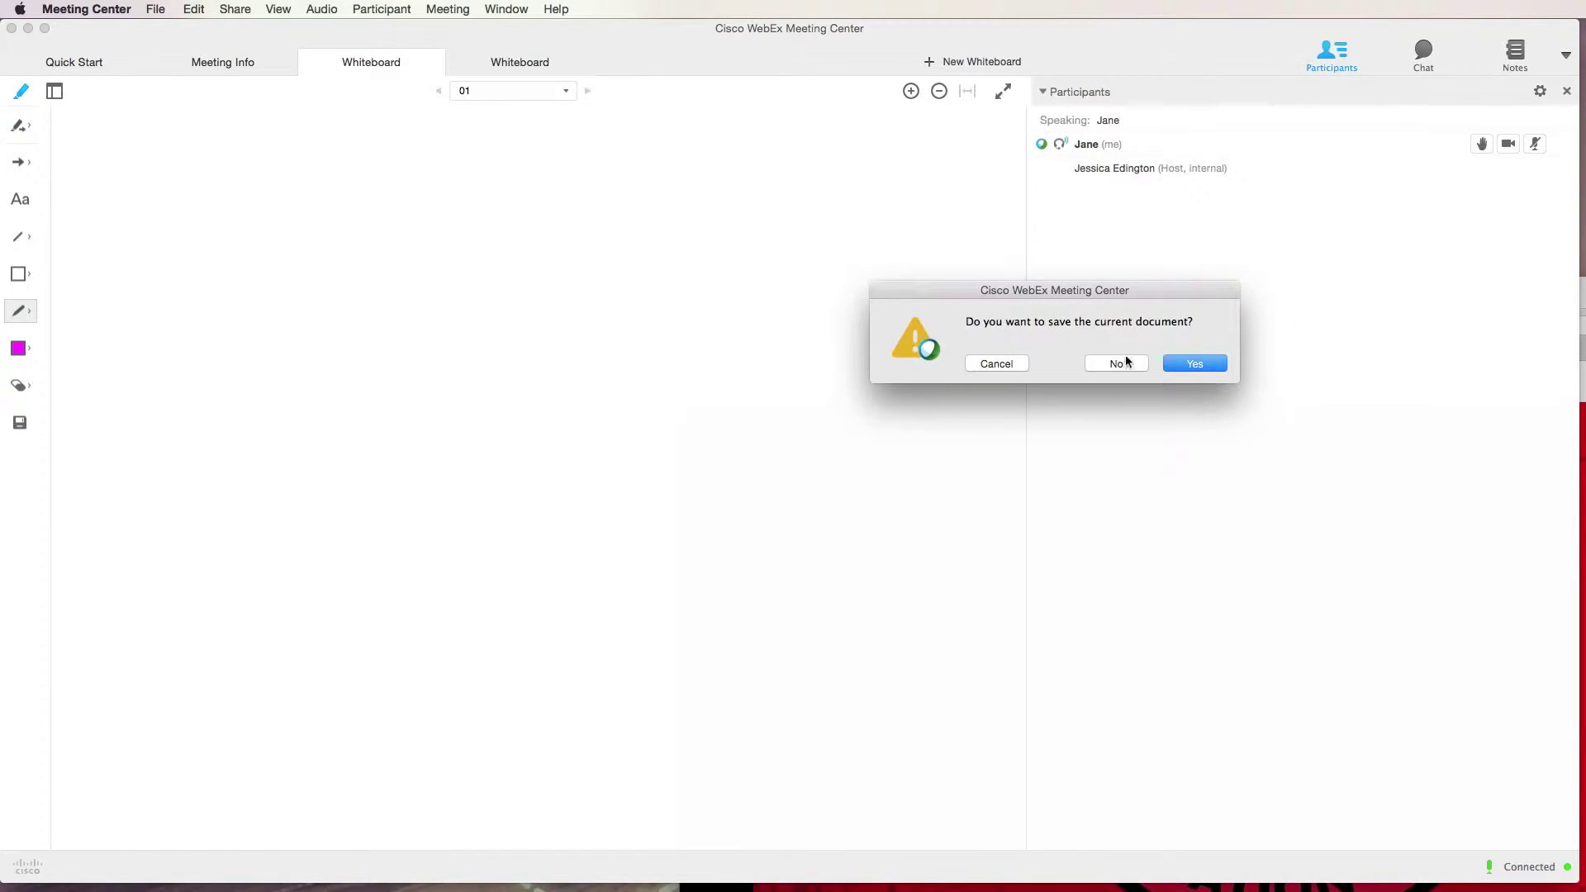
{"action": "left_click", "coordinate": [1117, 364]}
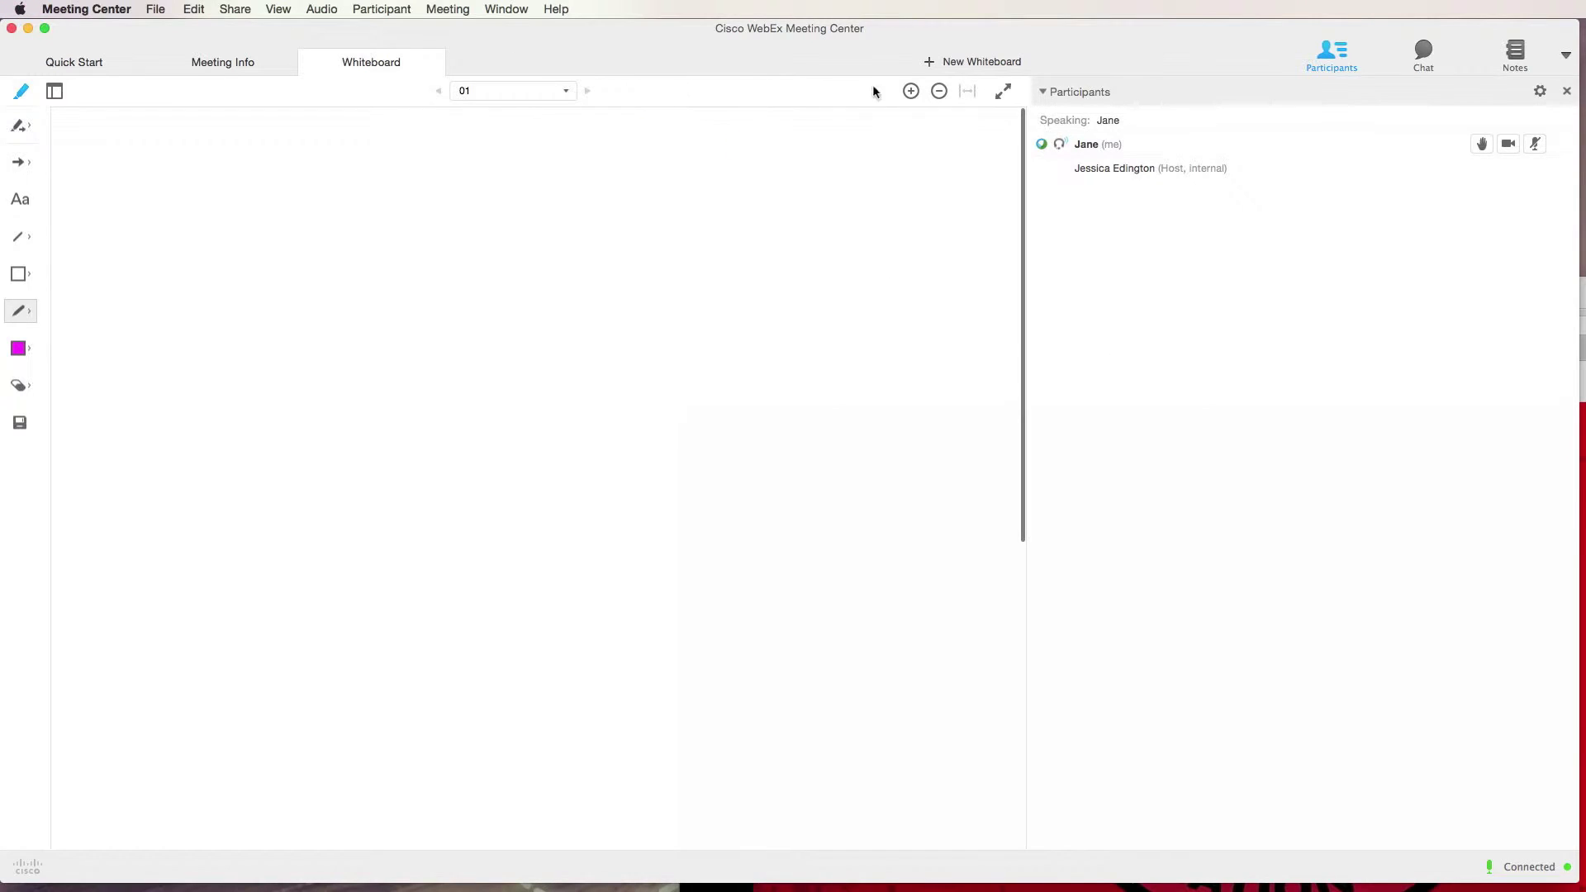
{"action": "left_click", "coordinate": [971, 66]}
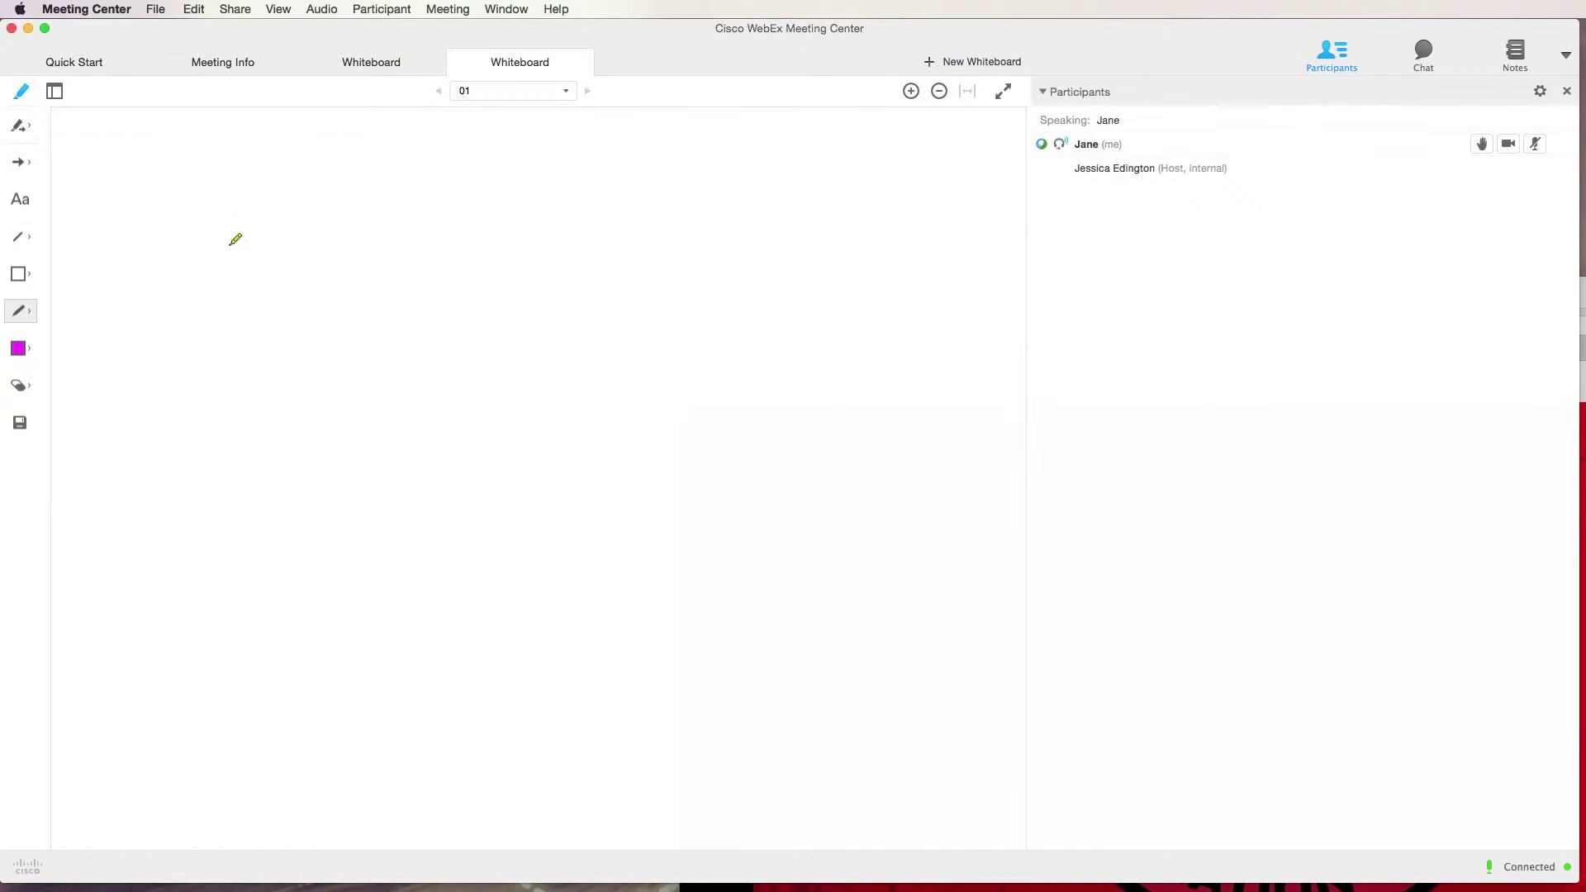
Step: Add a 'Type content' text label and draw a large rectangle below it
{"action": "left_click", "coordinate": [18, 199]}
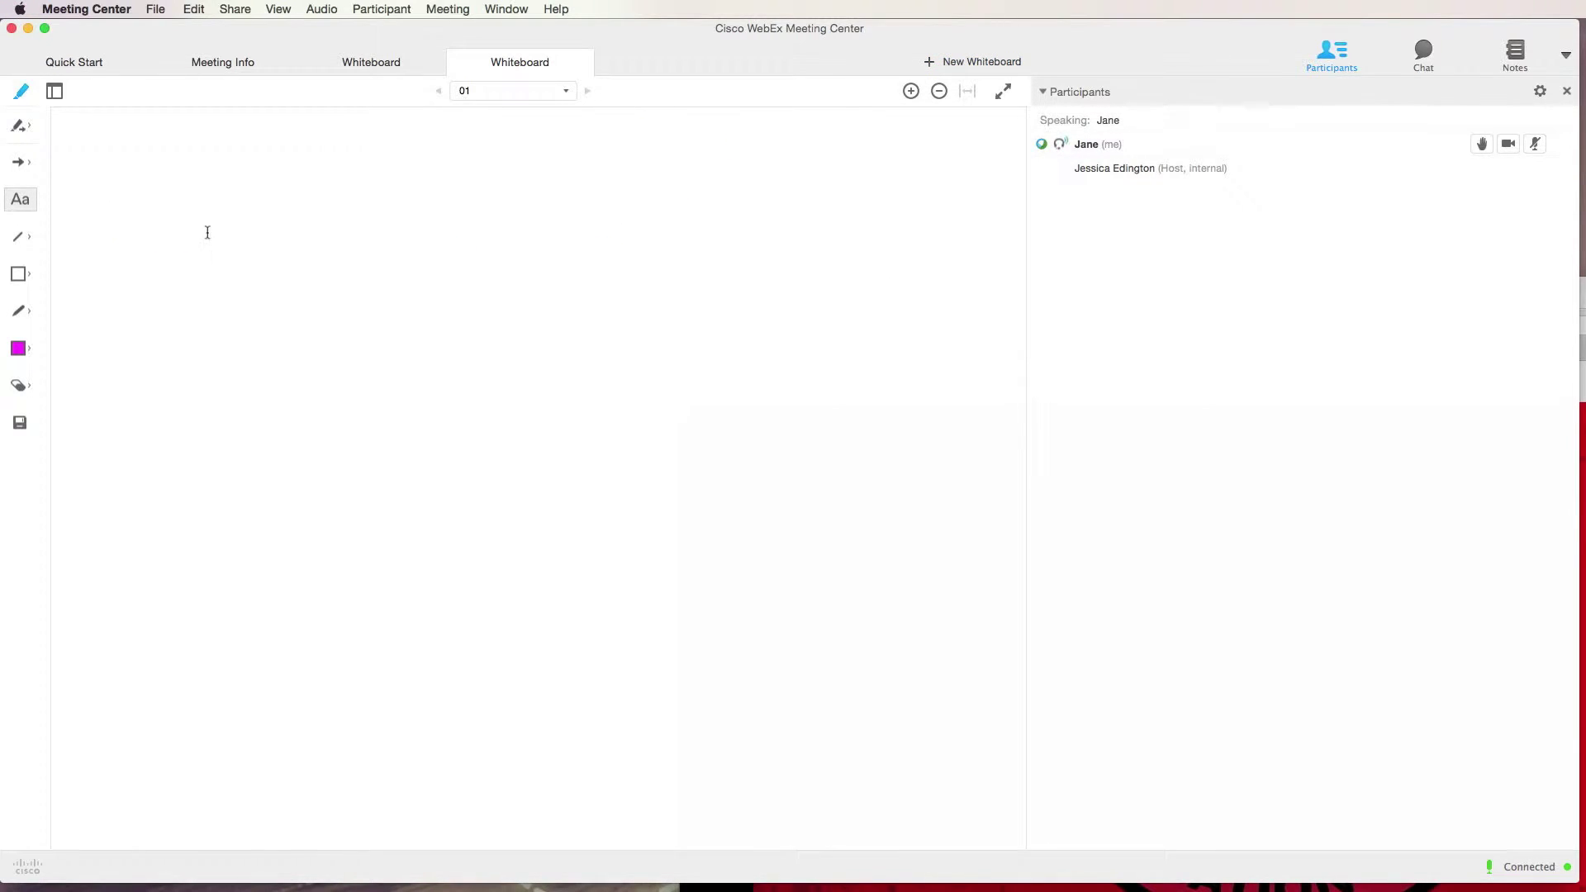
{"action": "left_click", "coordinate": [207, 232]}
{"action": "type", "text": "Type content"}
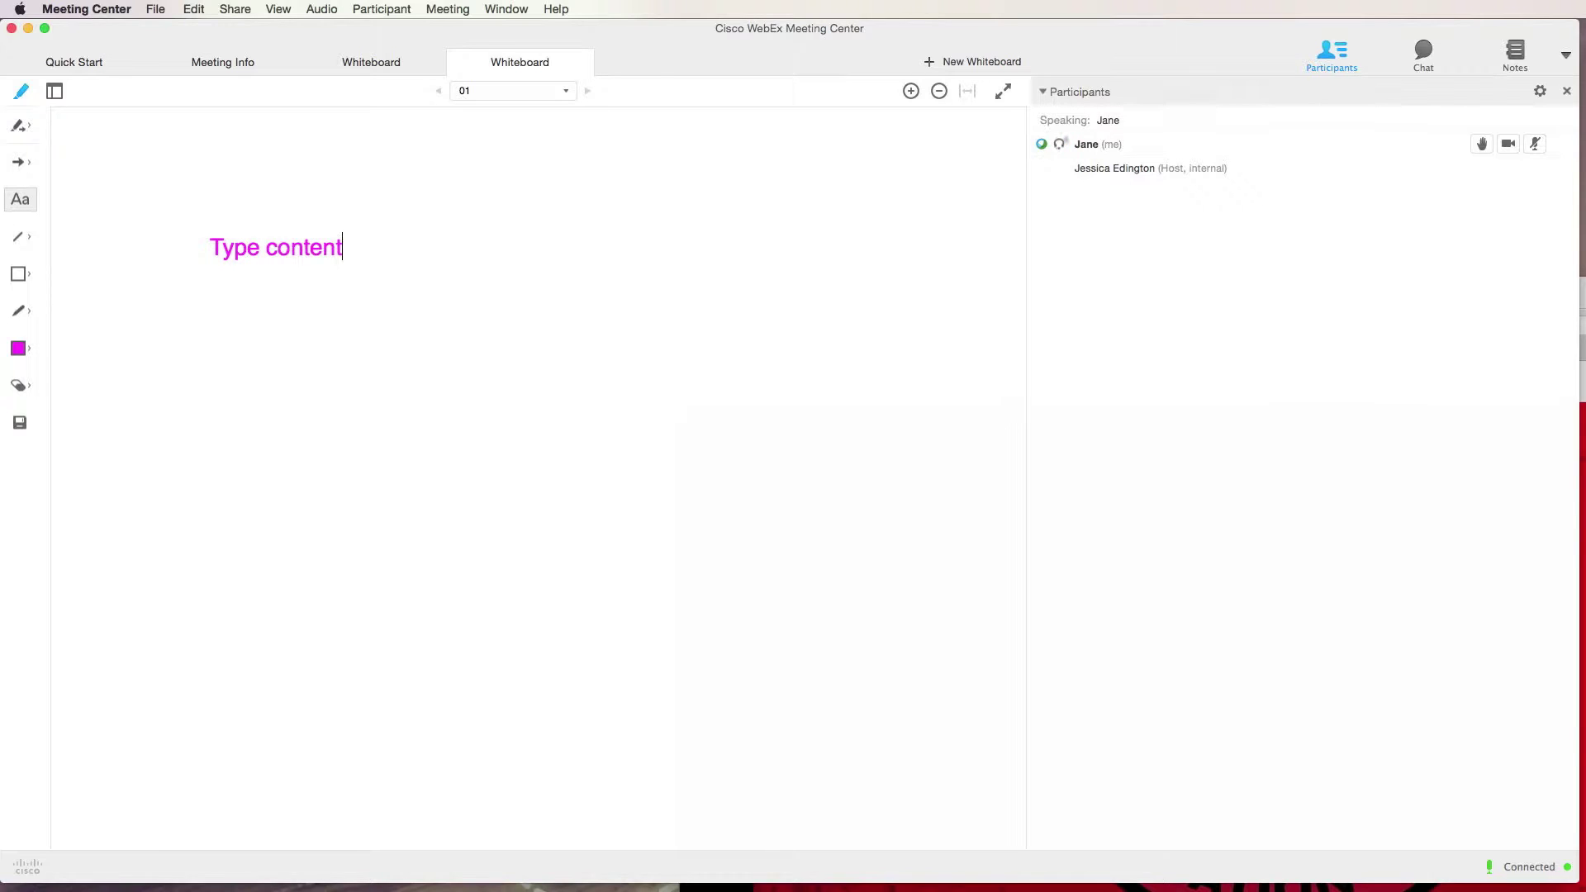
{"action": "left_click", "coordinate": [19, 274]}
{"action": "left_click_drag", "start_coordinate": [299, 306], "coordinate": [342, 326]}
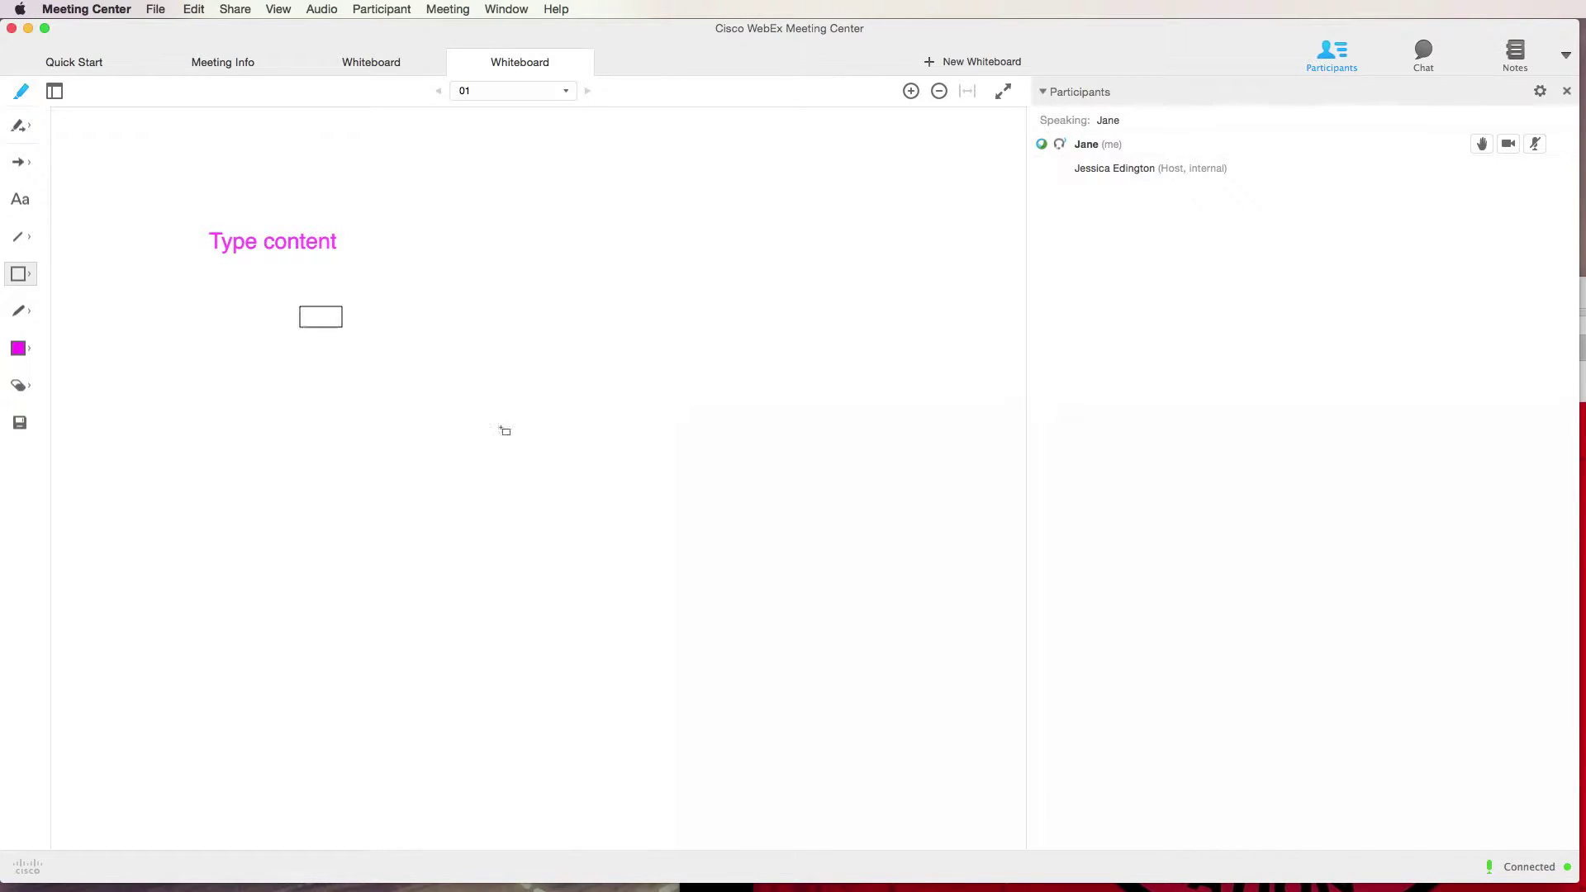
{"action": "left_click_drag", "start_coordinate": [505, 430], "coordinate": [654, 554]}
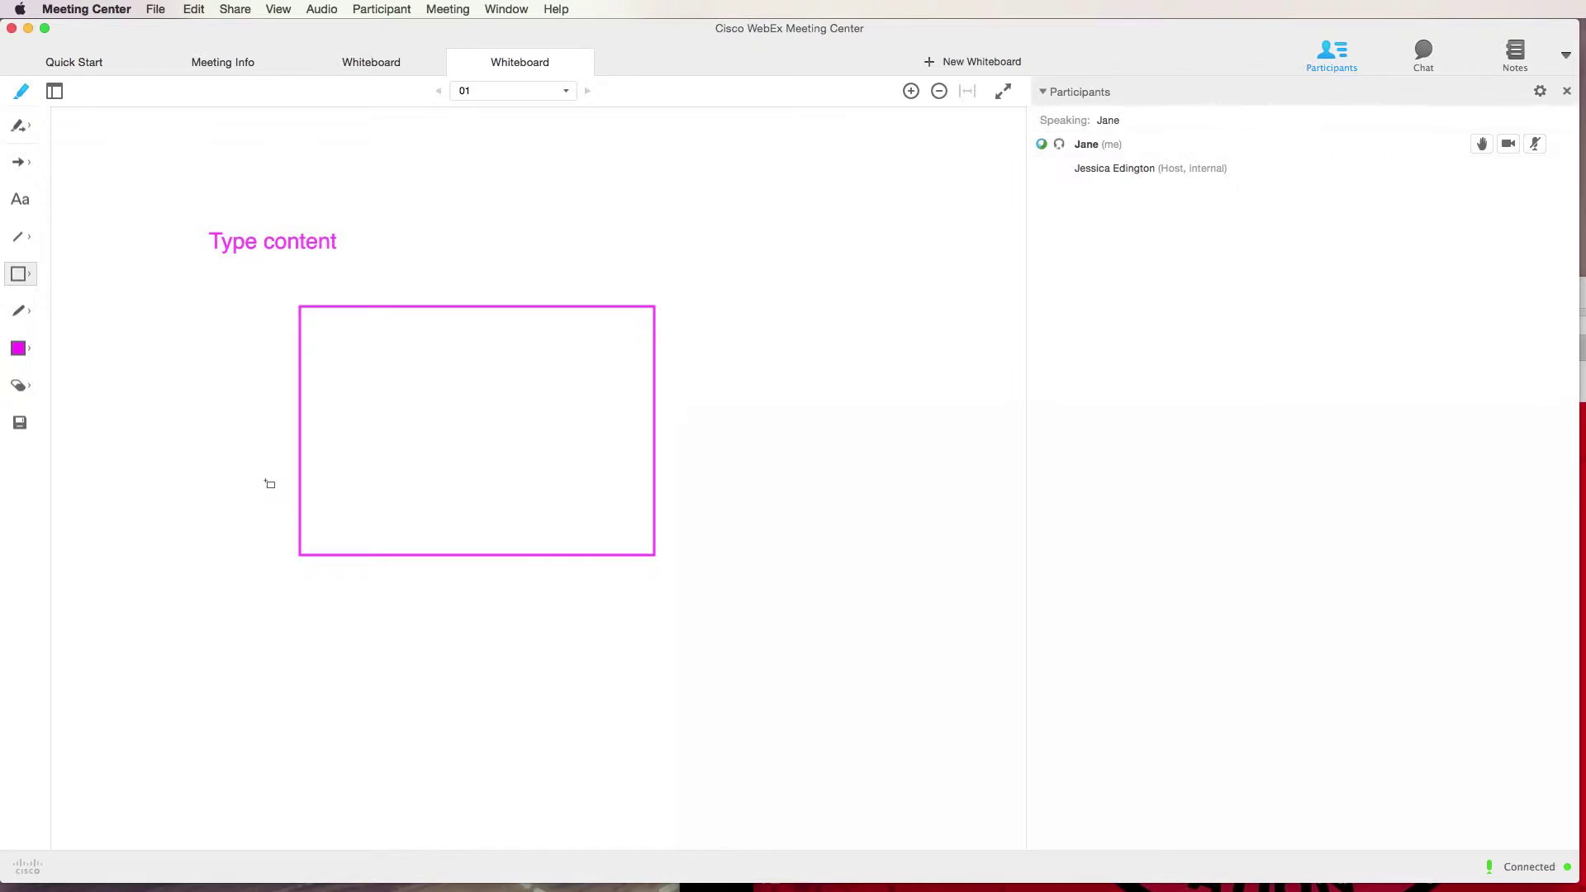
Step: Place a name-tagged pointer arrow at the 'Type content' label, then open the Share menu
{"action": "left_click", "coordinate": [18, 161]}
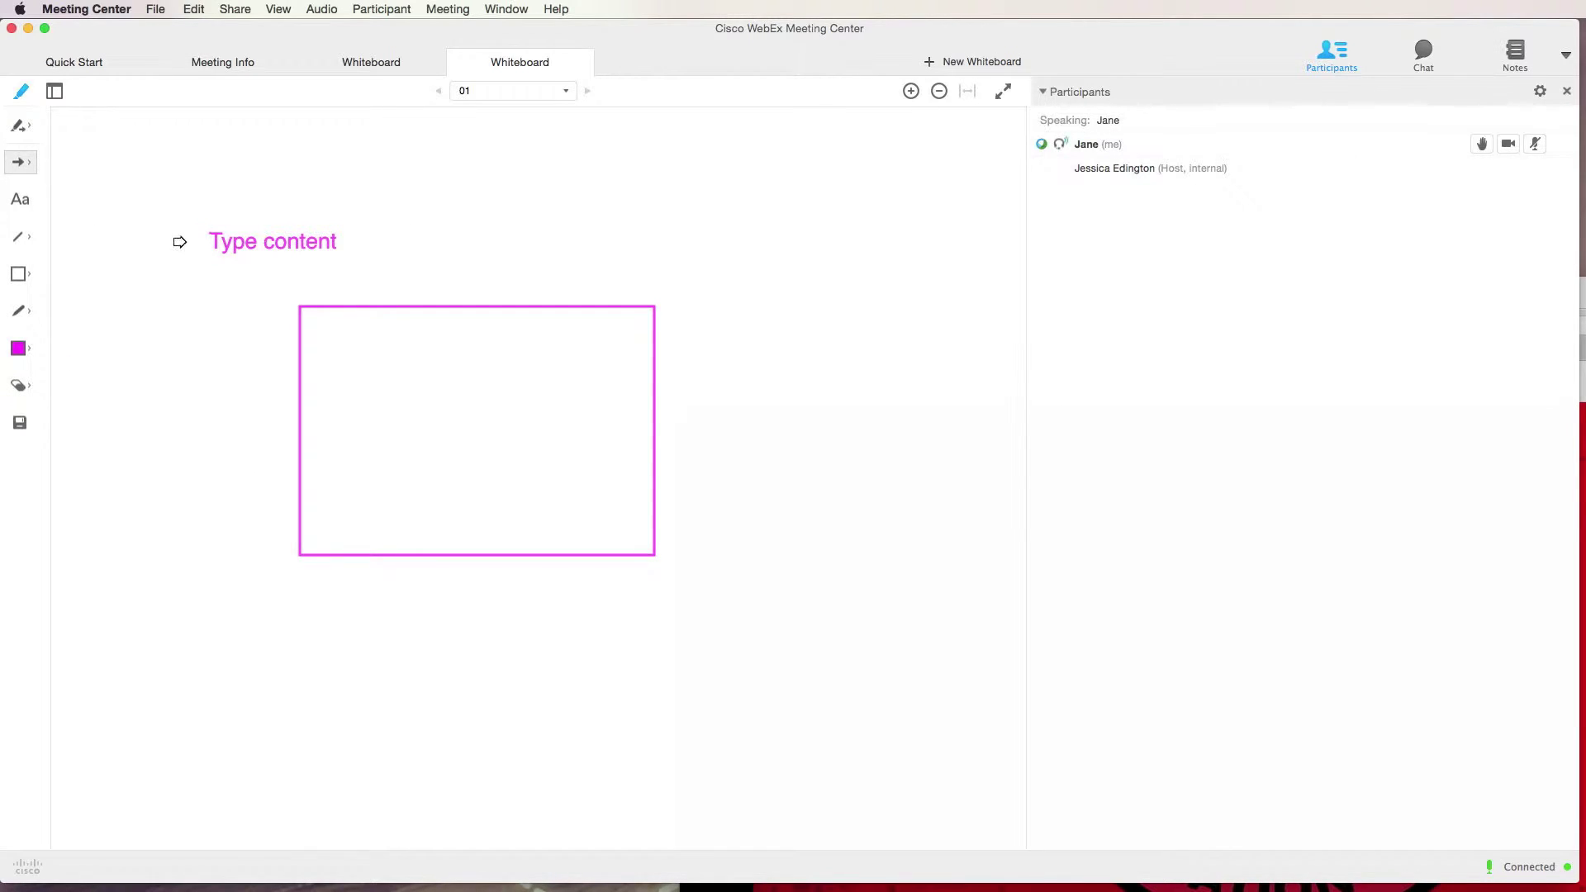
{"action": "left_click", "coordinate": [180, 241]}
{"action": "left_click", "coordinate": [237, 11]}
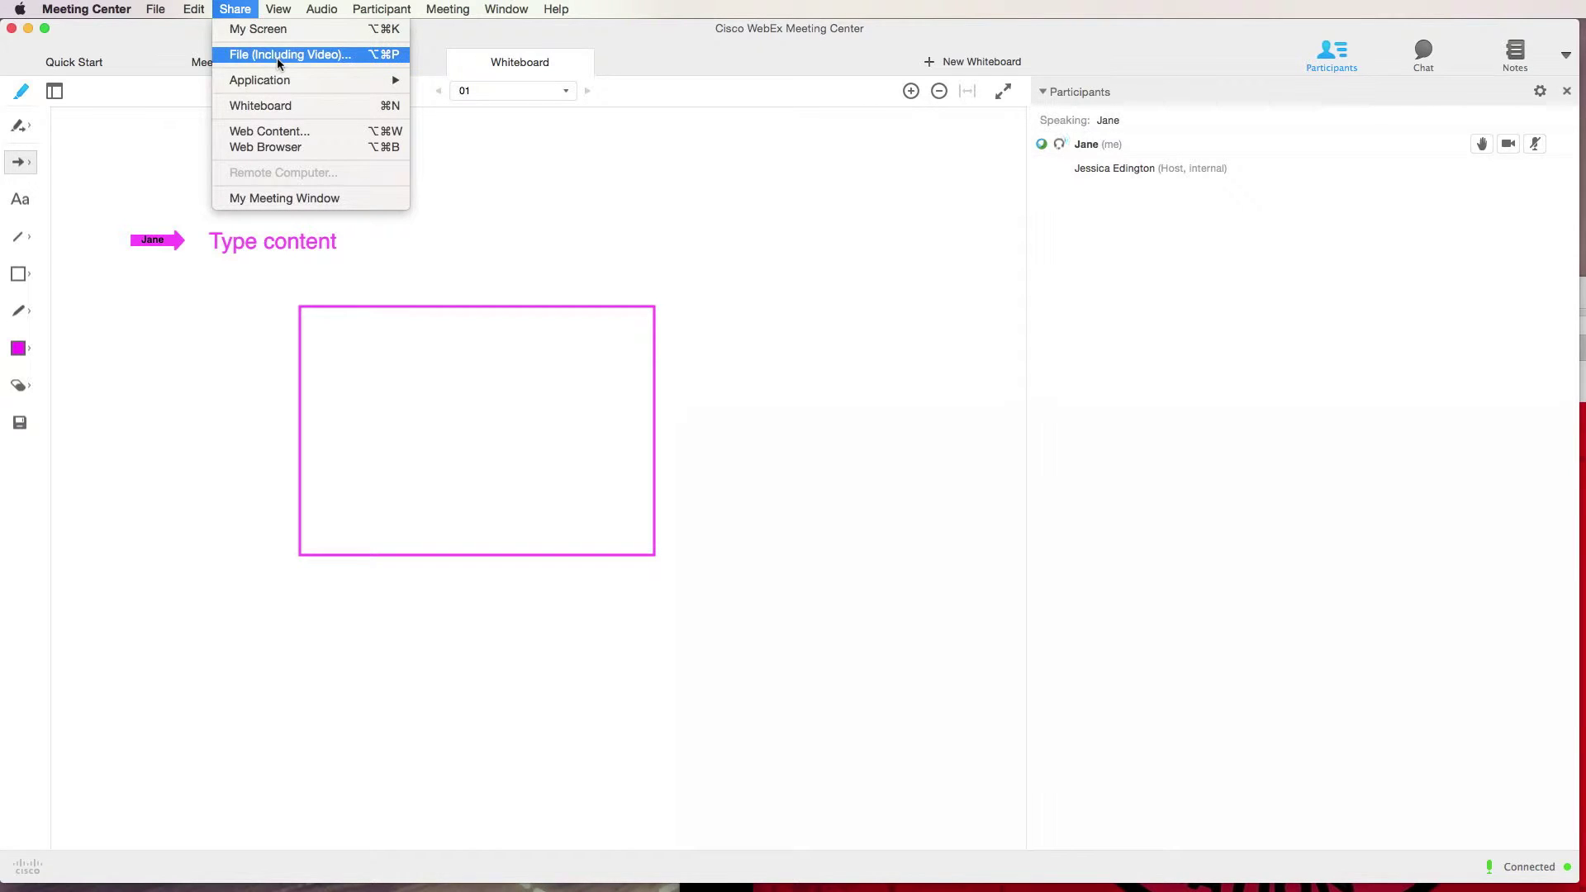
Step: Share staff-training-script.pdf as a file and view its tab at page one
{"action": "left_click", "coordinate": [277, 57]}
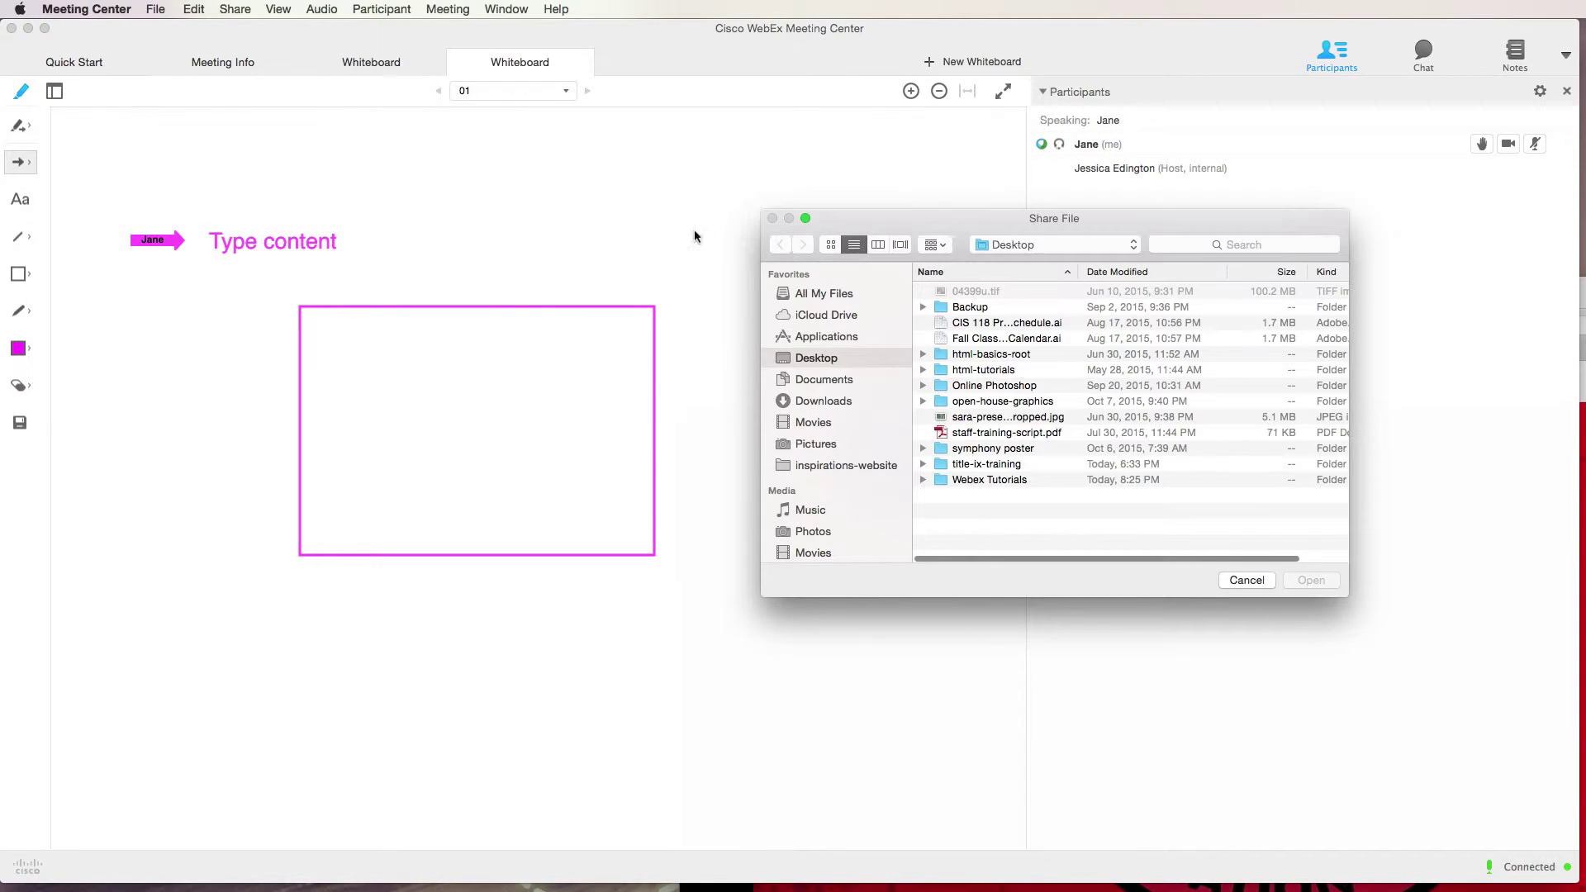
{"action": "double_click", "coordinate": [975, 432]}
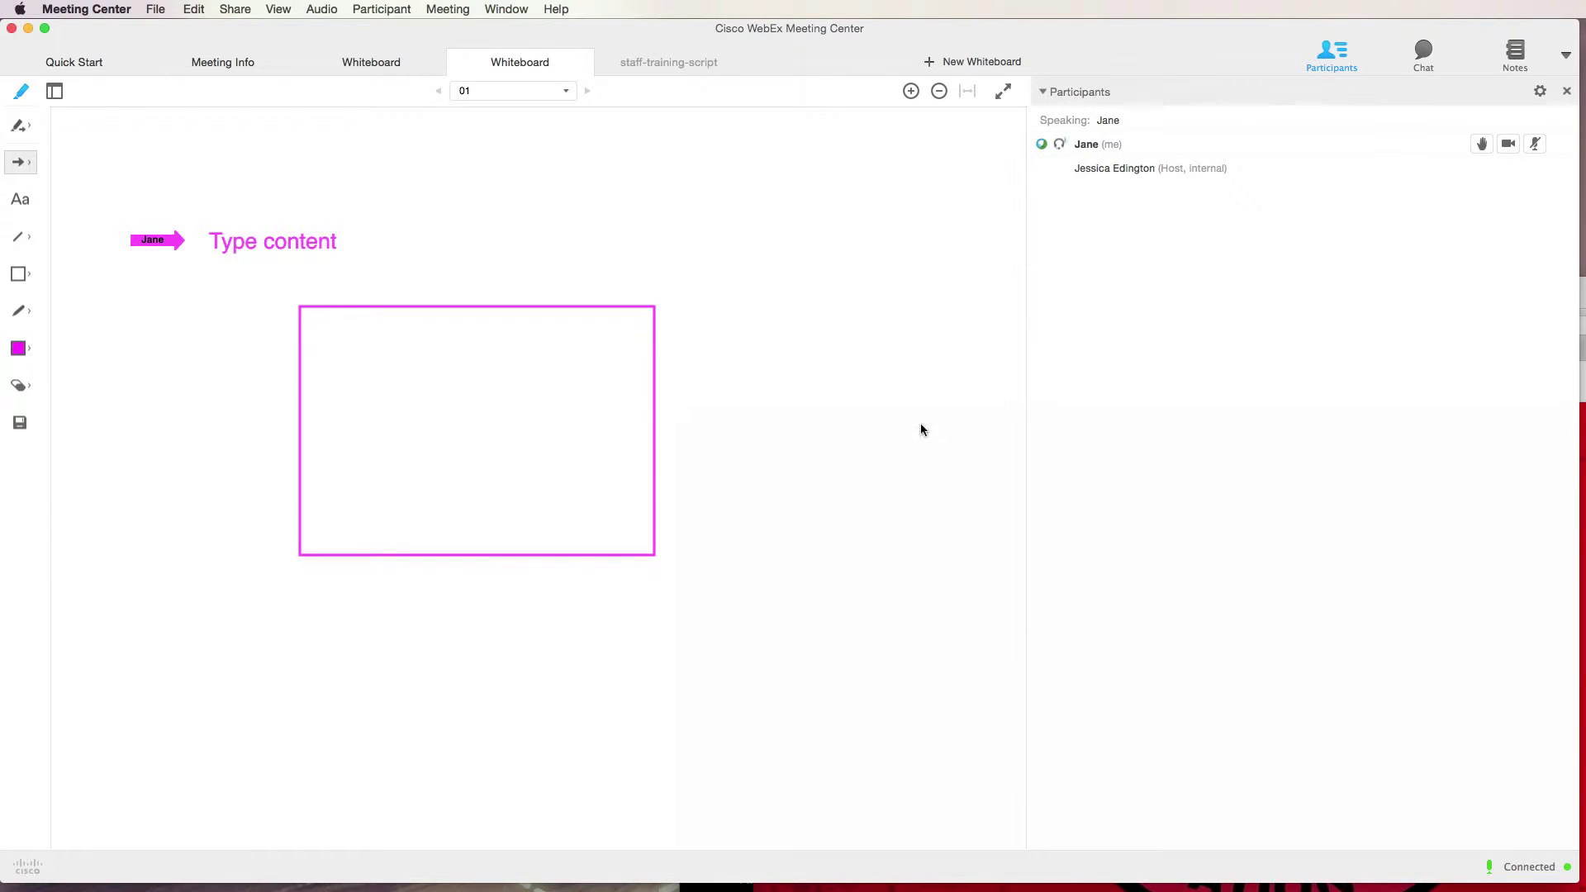
{"action": "left_click", "coordinate": [677, 69]}
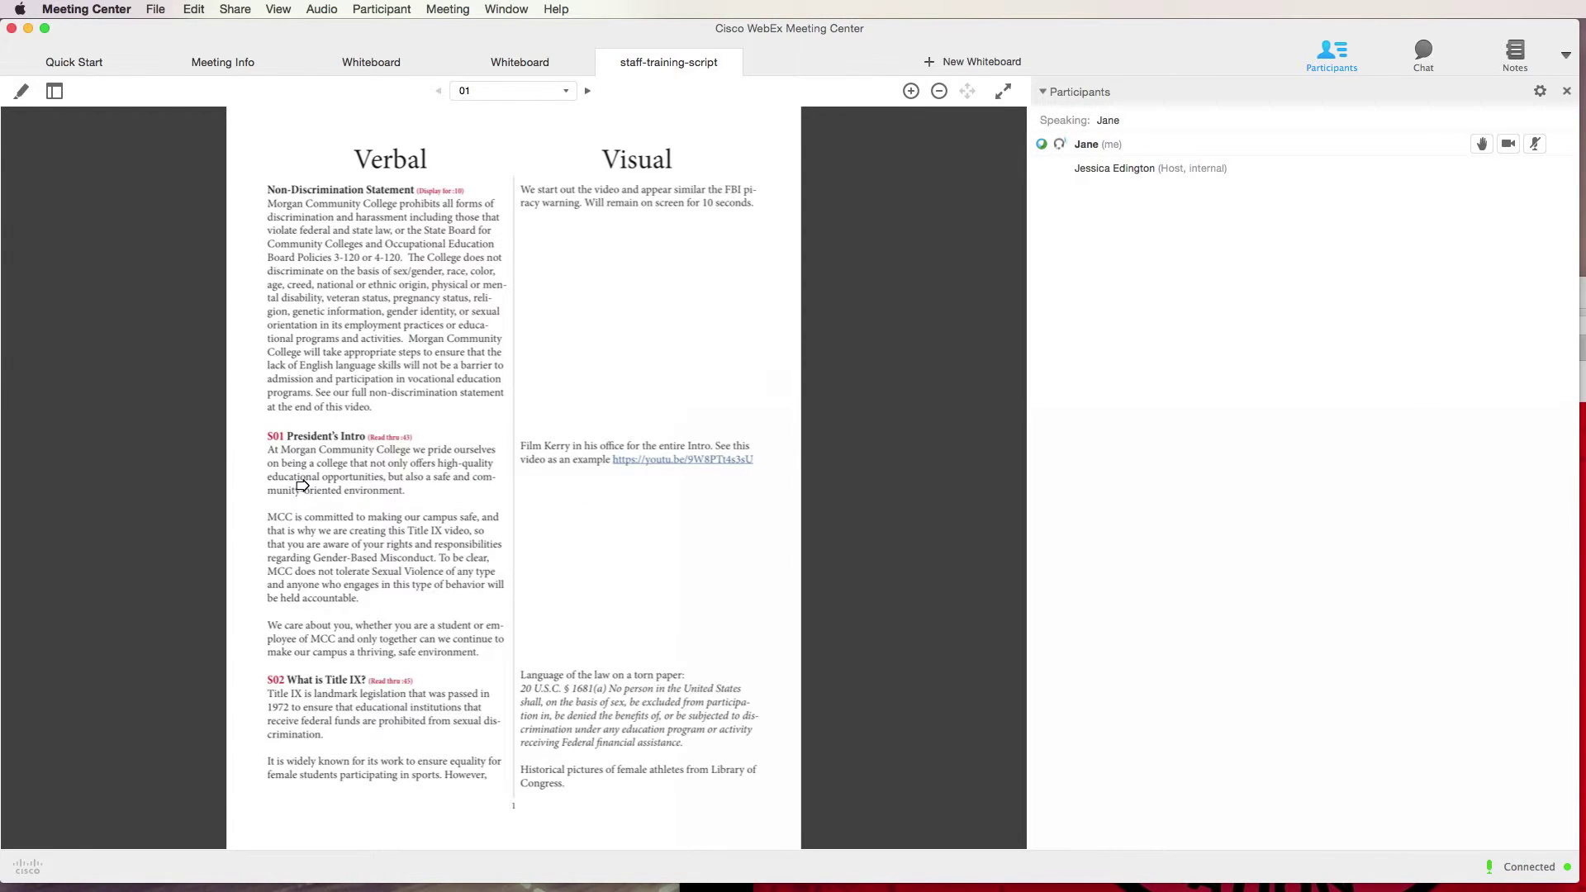
Step: Go to page four of the script and point an arrow at the first paragraph
{"action": "left_click", "coordinate": [53, 92]}
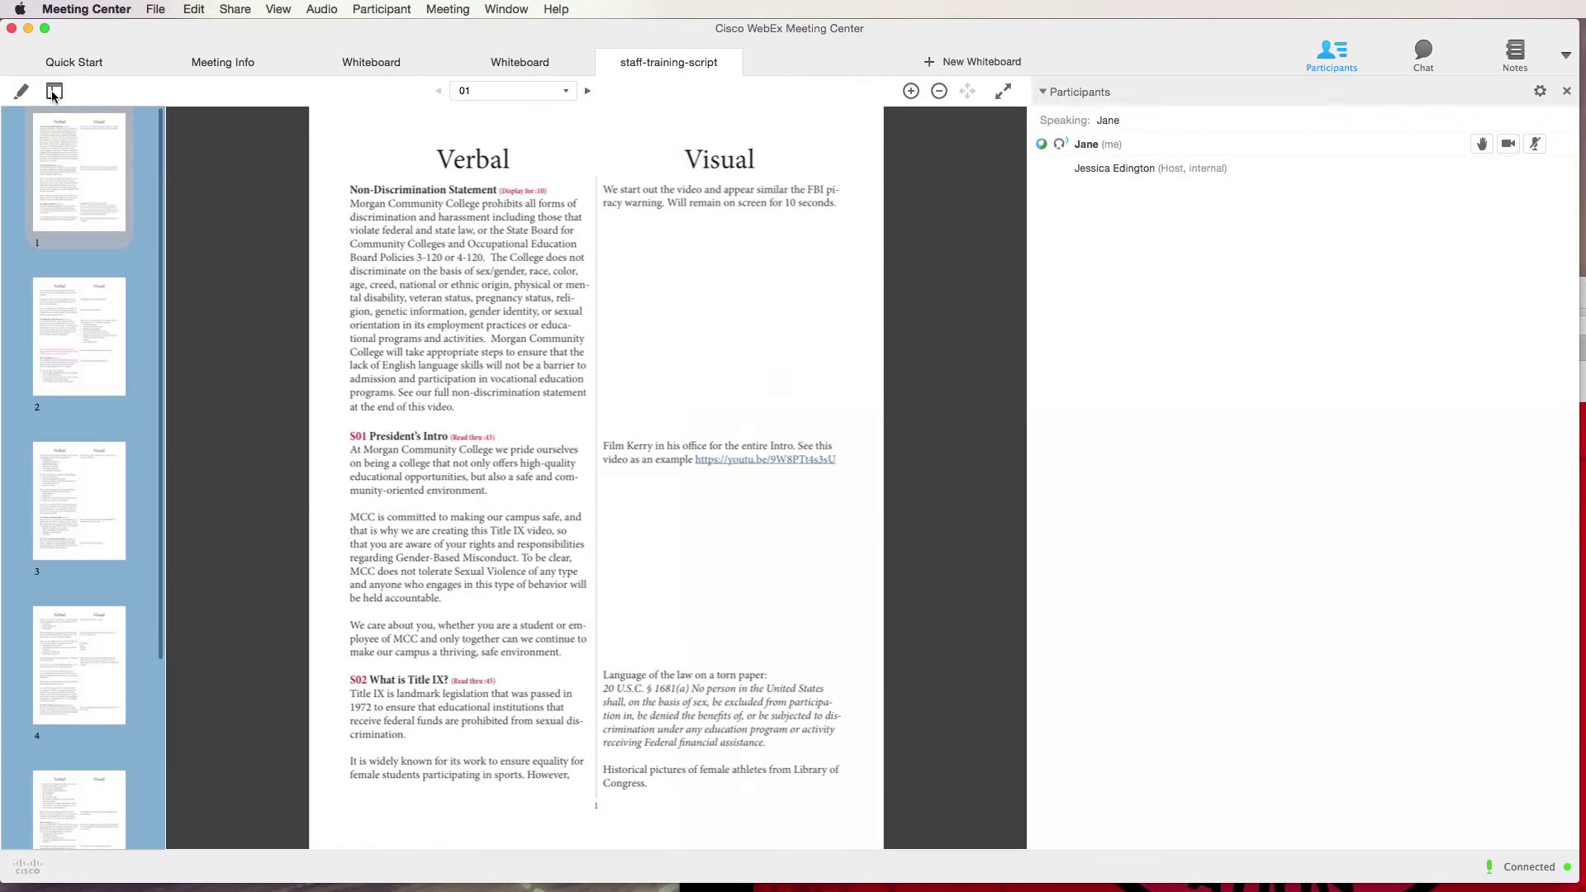
{"action": "left_click", "coordinate": [106, 358]}
{"action": "left_click", "coordinate": [107, 509]}
{"action": "left_click", "coordinate": [90, 647]}
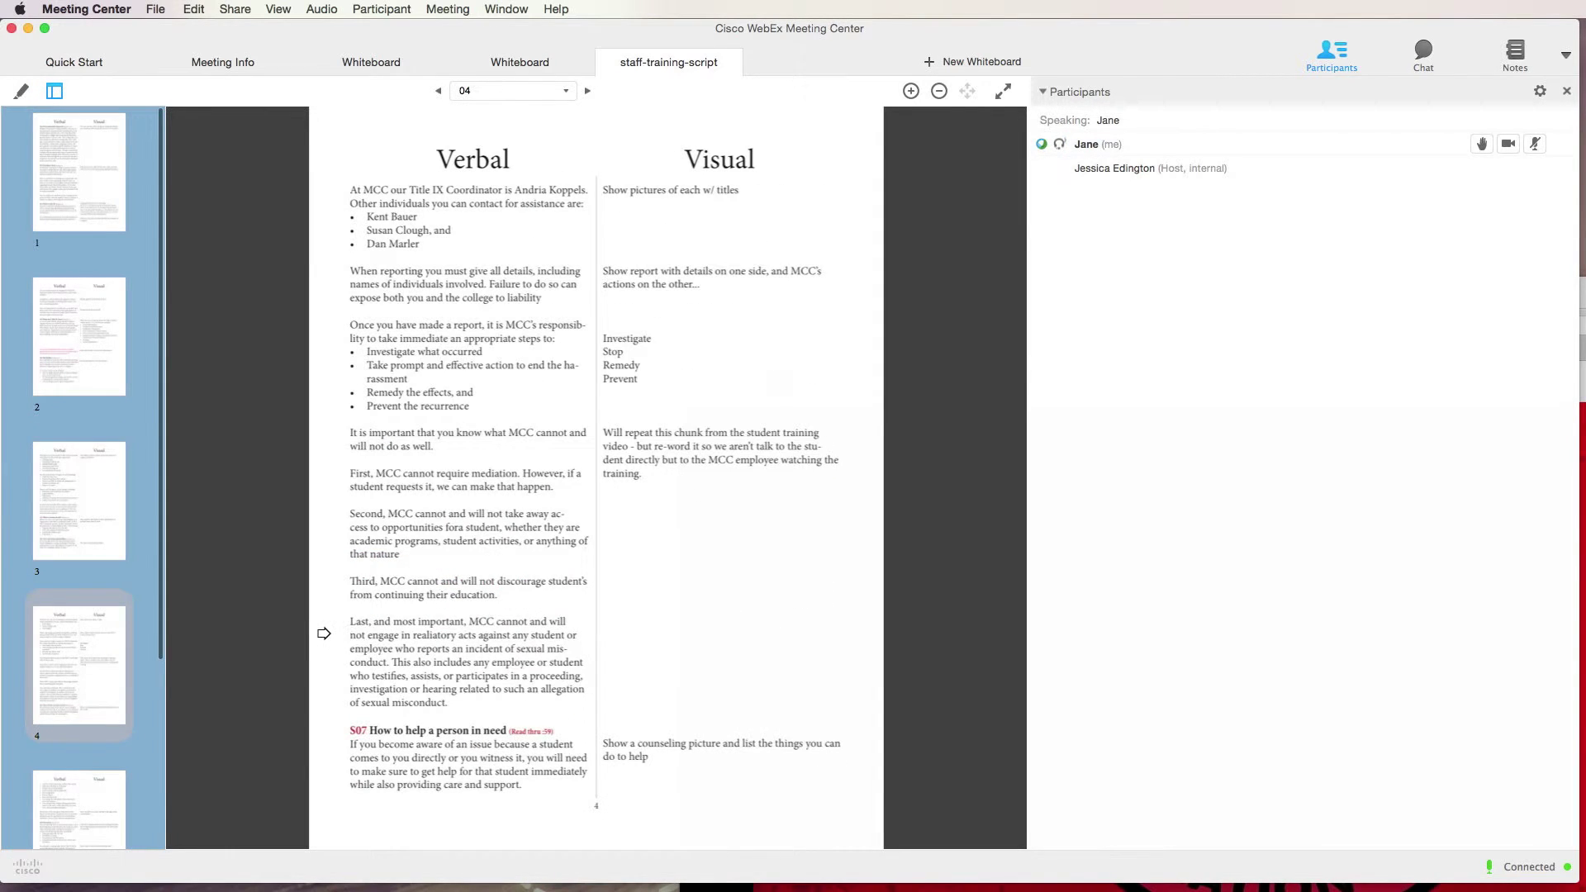
{"action": "left_click", "coordinate": [22, 92]}
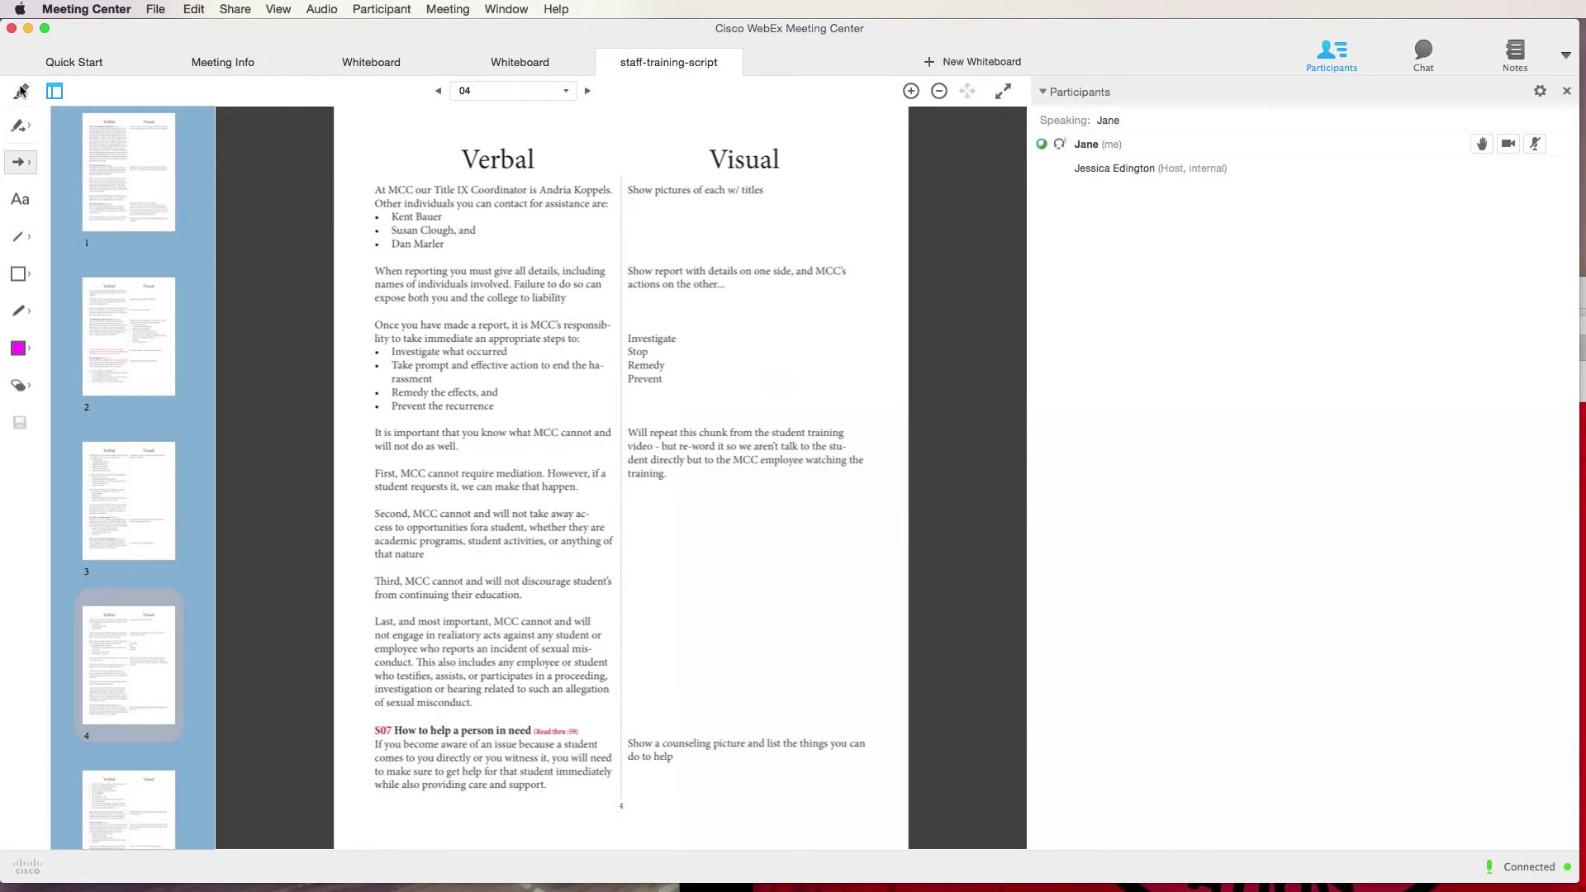
{"action": "left_click", "coordinate": [35, 164]}
{"action": "left_click", "coordinate": [368, 190]}
Step: Box the notes ending with Prevent, scribble a magenta mark below, and open Share
{"action": "left_click", "coordinate": [22, 274]}
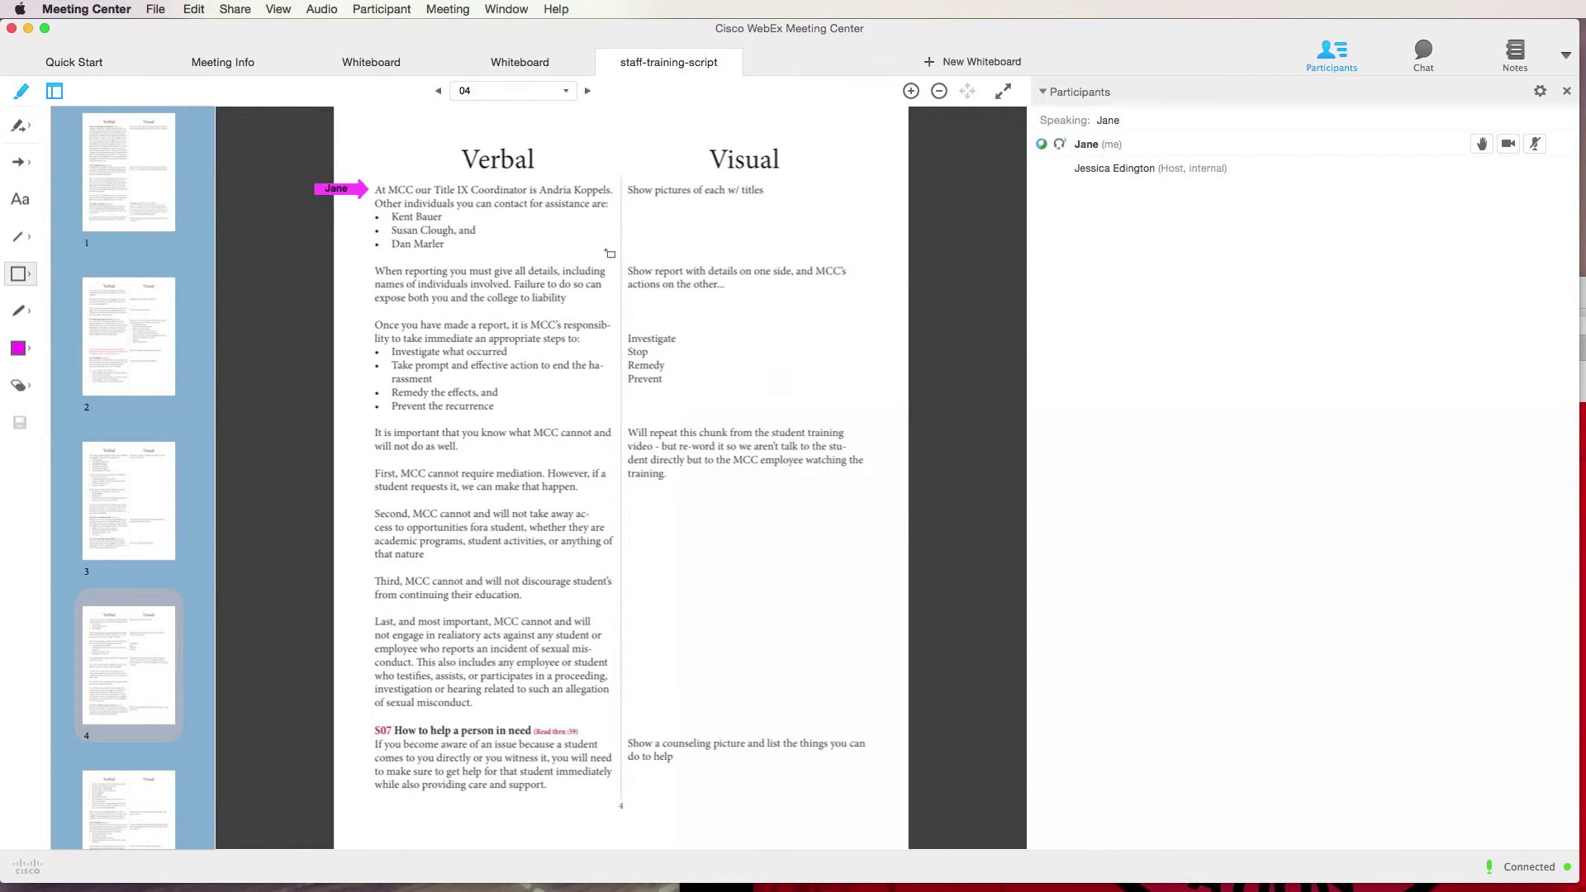
{"action": "left_click_drag", "start_coordinate": [608, 252], "coordinate": [875, 416]}
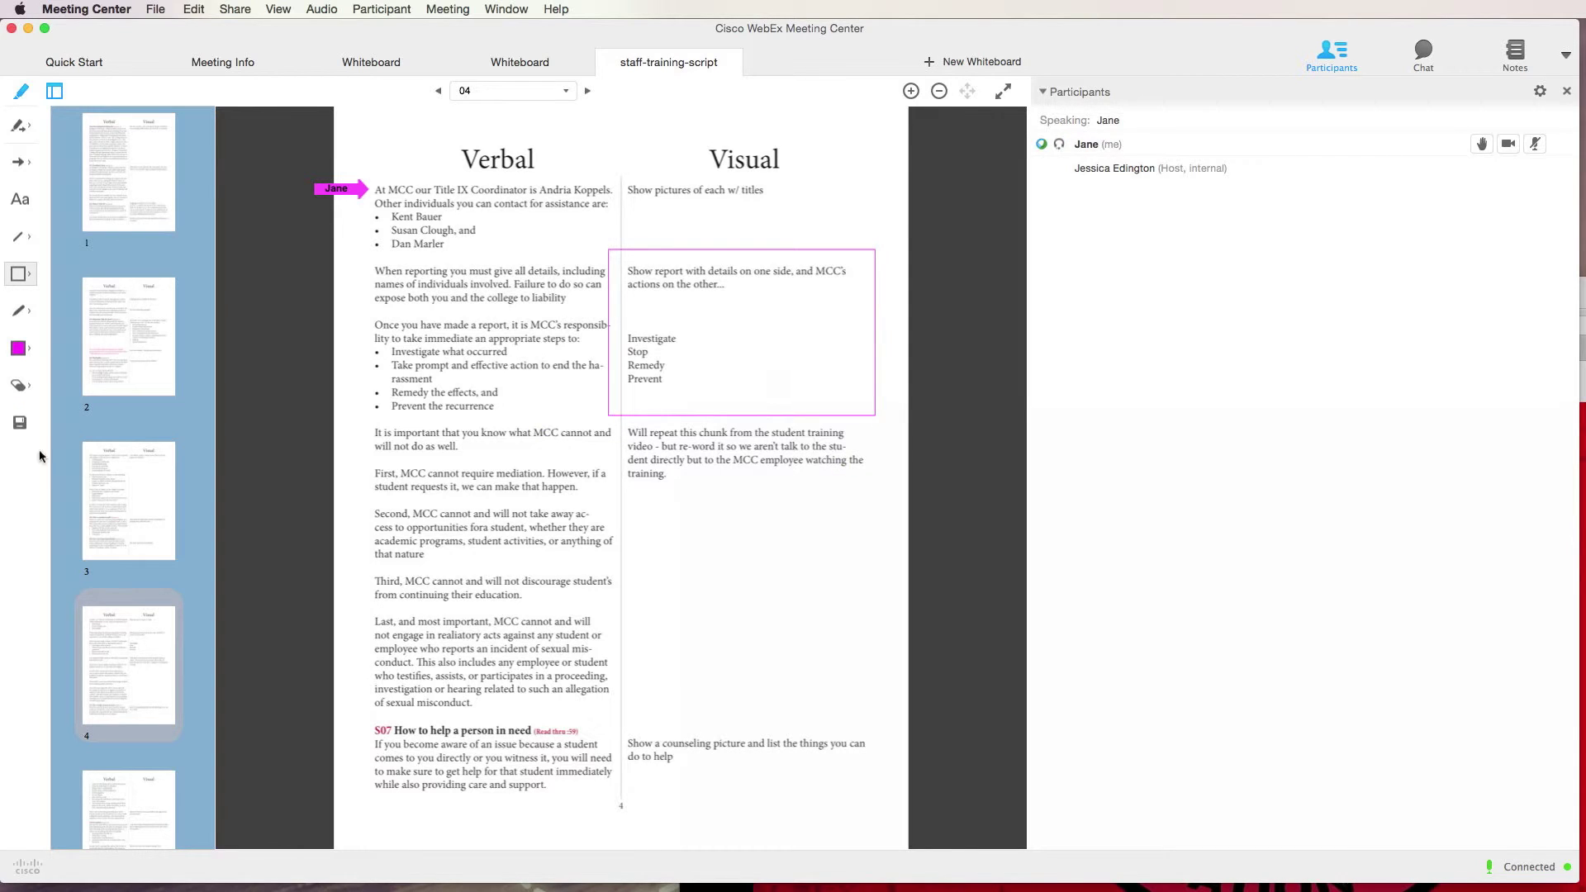
{"action": "left_click", "coordinate": [22, 310]}
{"action": "left_click_drag", "start_coordinate": [745, 518], "coordinate": [672, 589]}
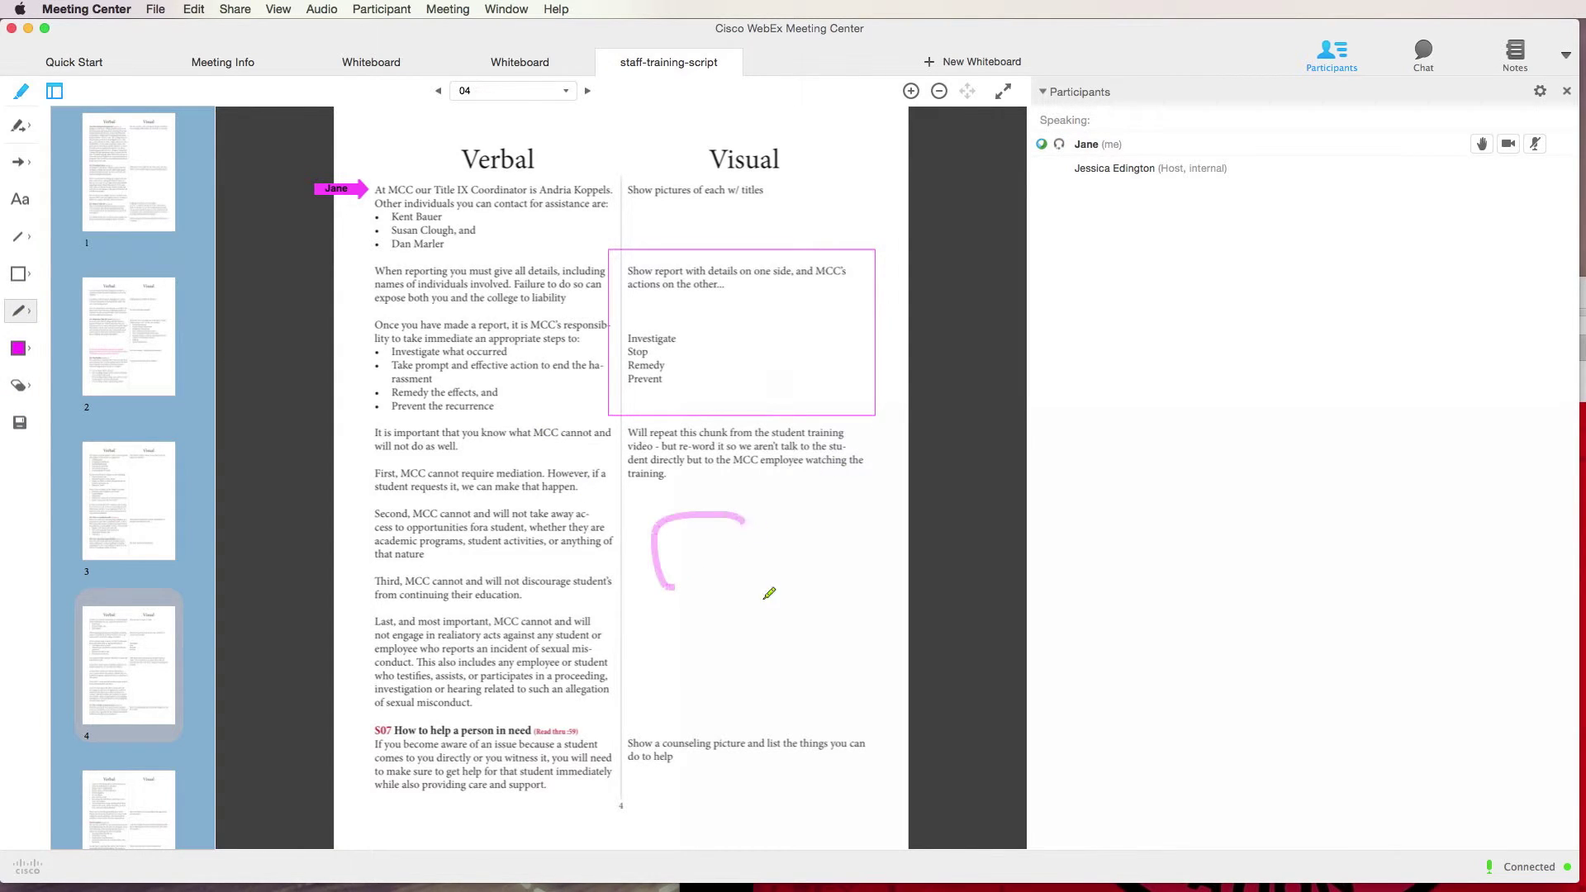
{"action": "left_click_drag", "start_coordinate": [768, 594], "coordinate": [845, 571]}
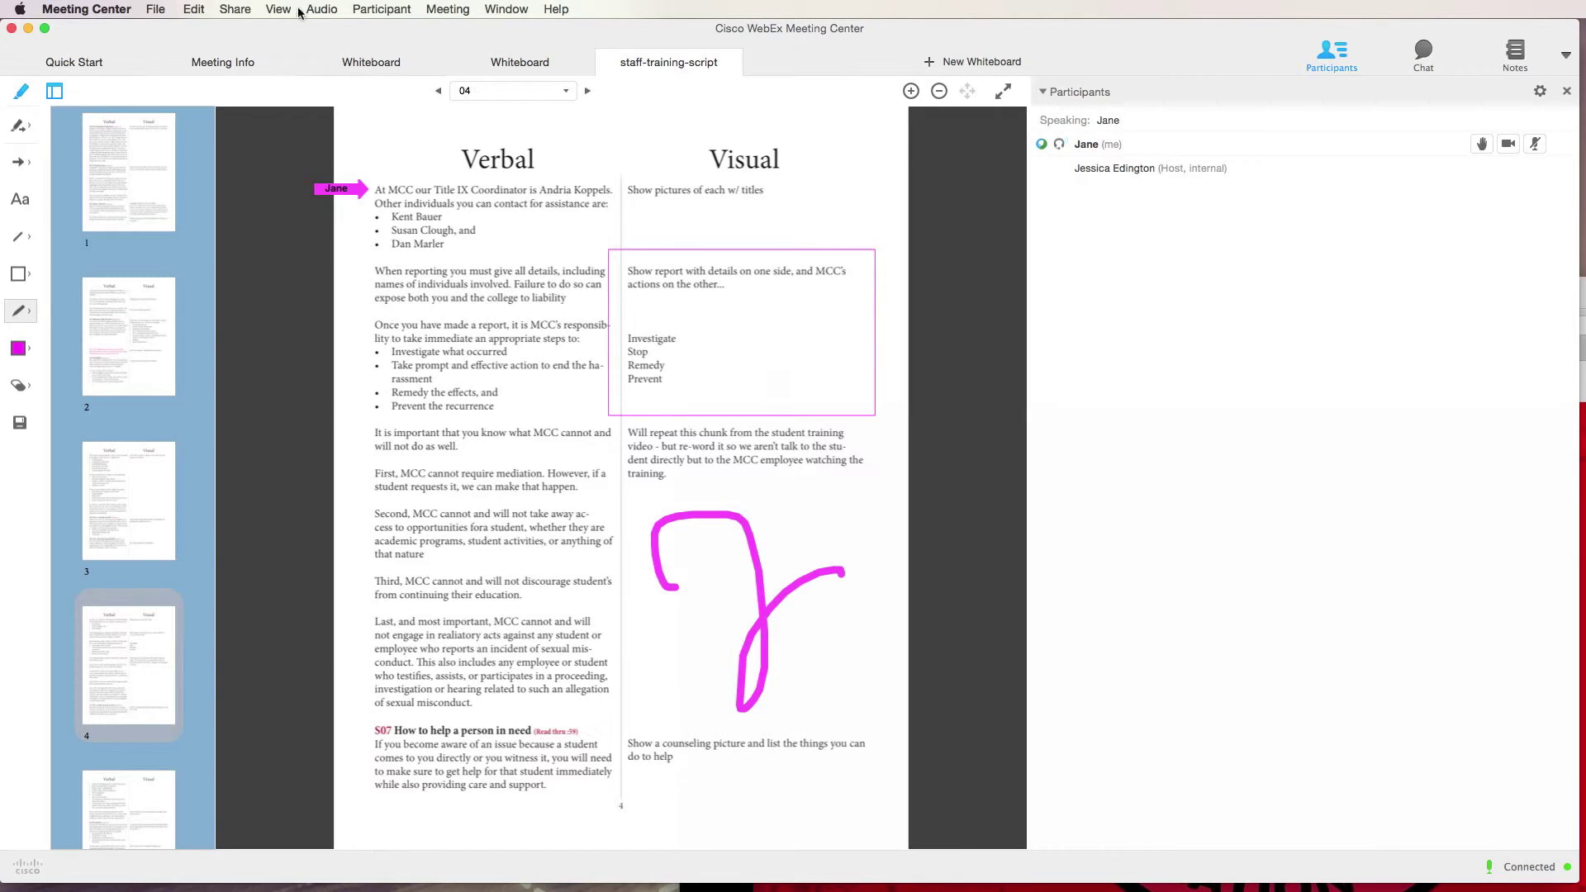
{"action": "left_click", "coordinate": [232, 12]}
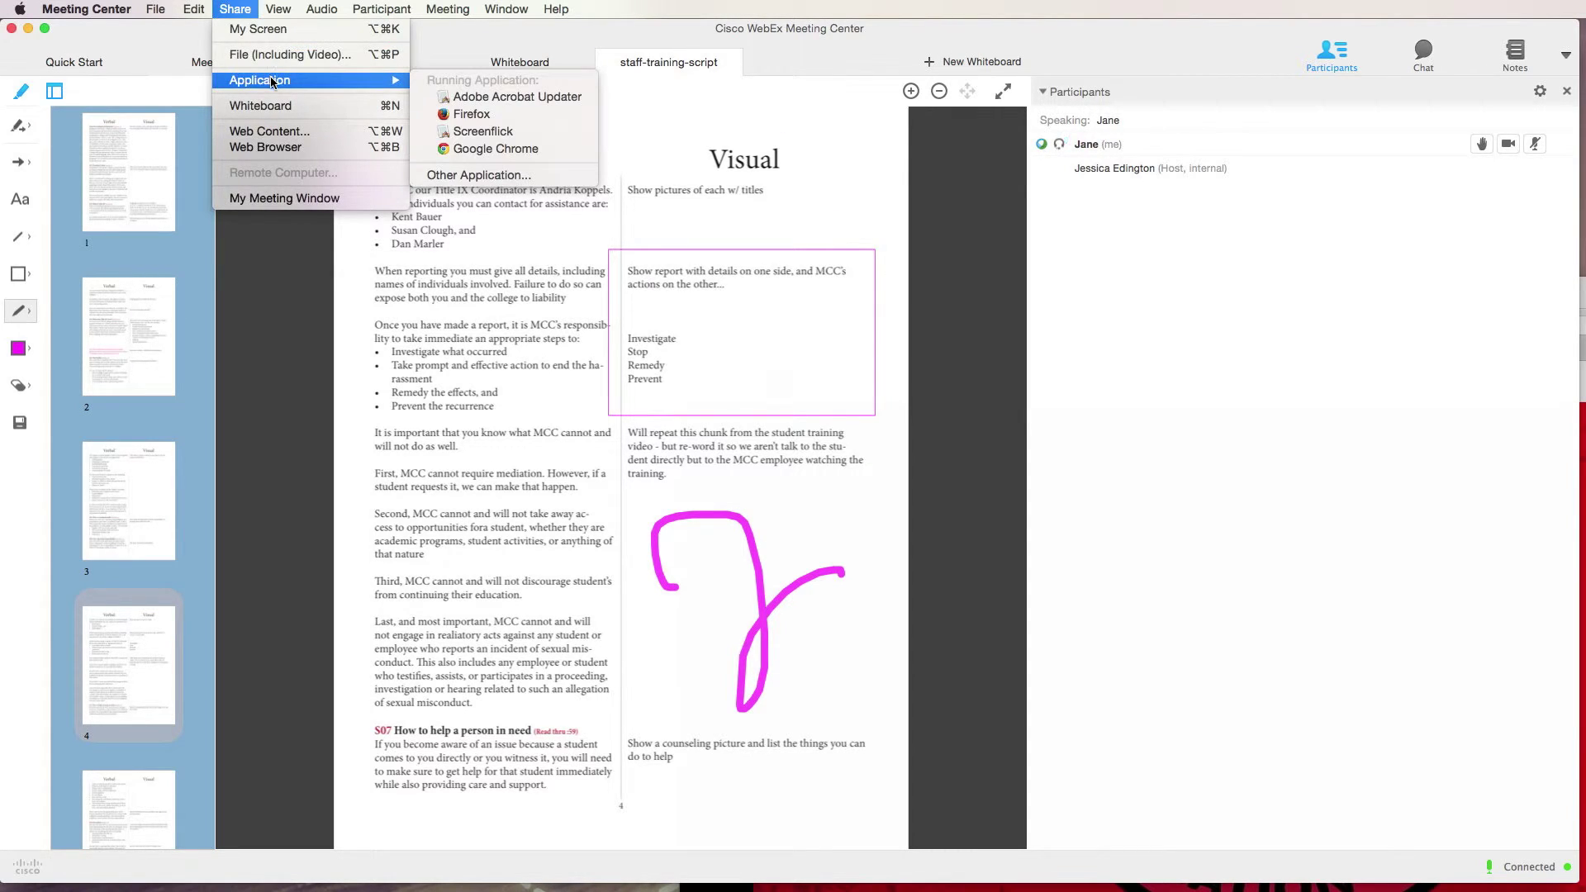
{"action": "mouse_move", "coordinate": [267, 80]}
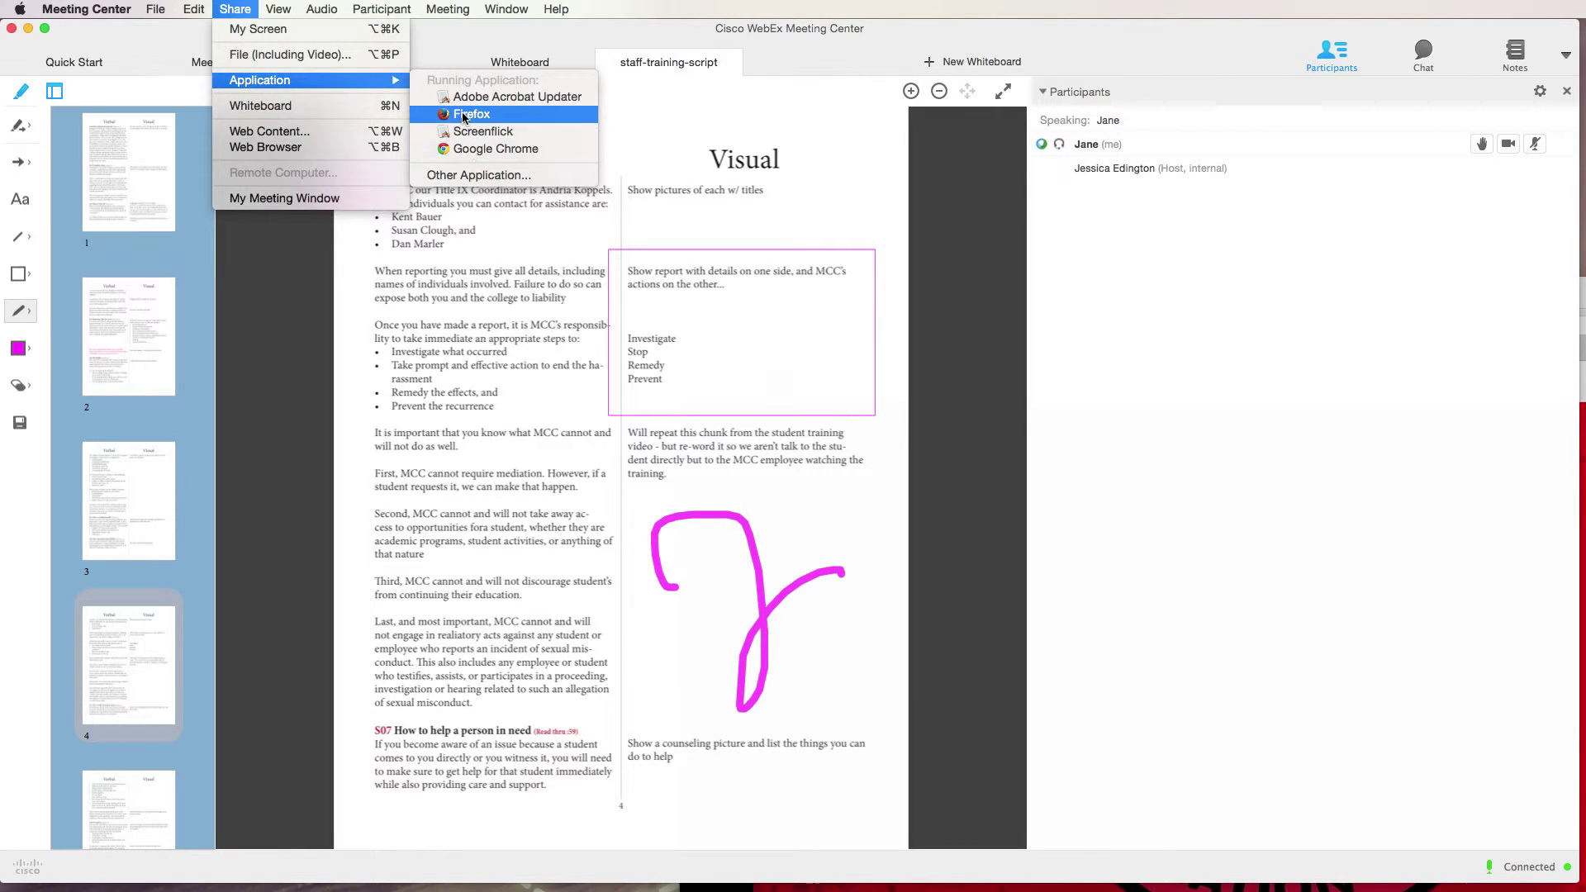
Step: Share Firefox's KNOW YOUR IX YouTube page centred, check Assign and Options, then stop sharing
{"action": "left_click", "coordinate": [461, 114]}
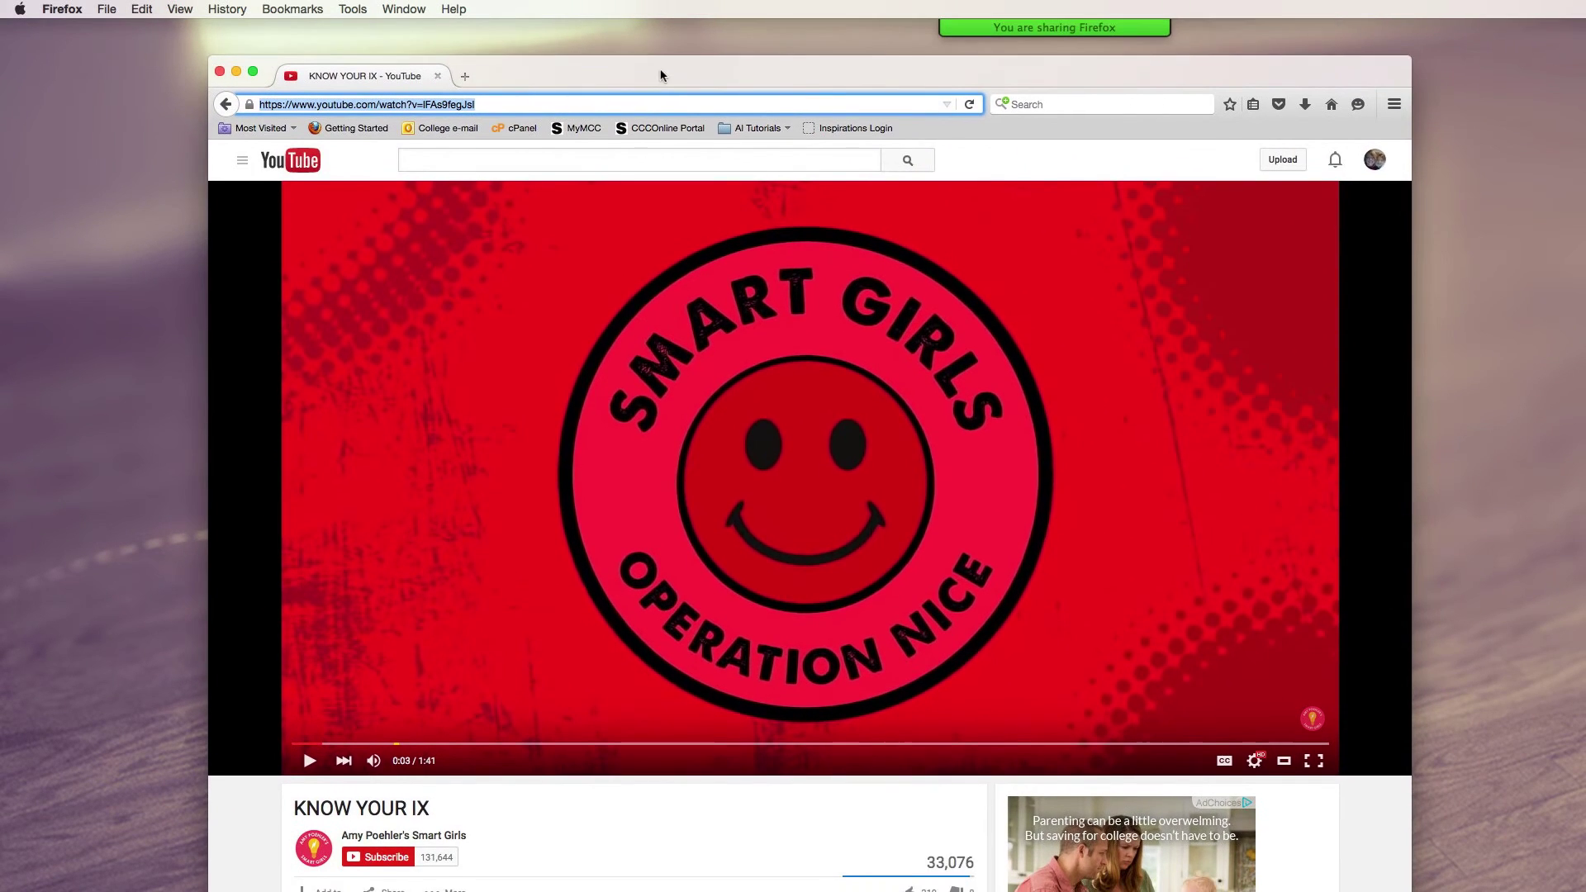
{"action": "left_click_drag", "start_coordinate": [1129, 297], "coordinate": [641, 52]}
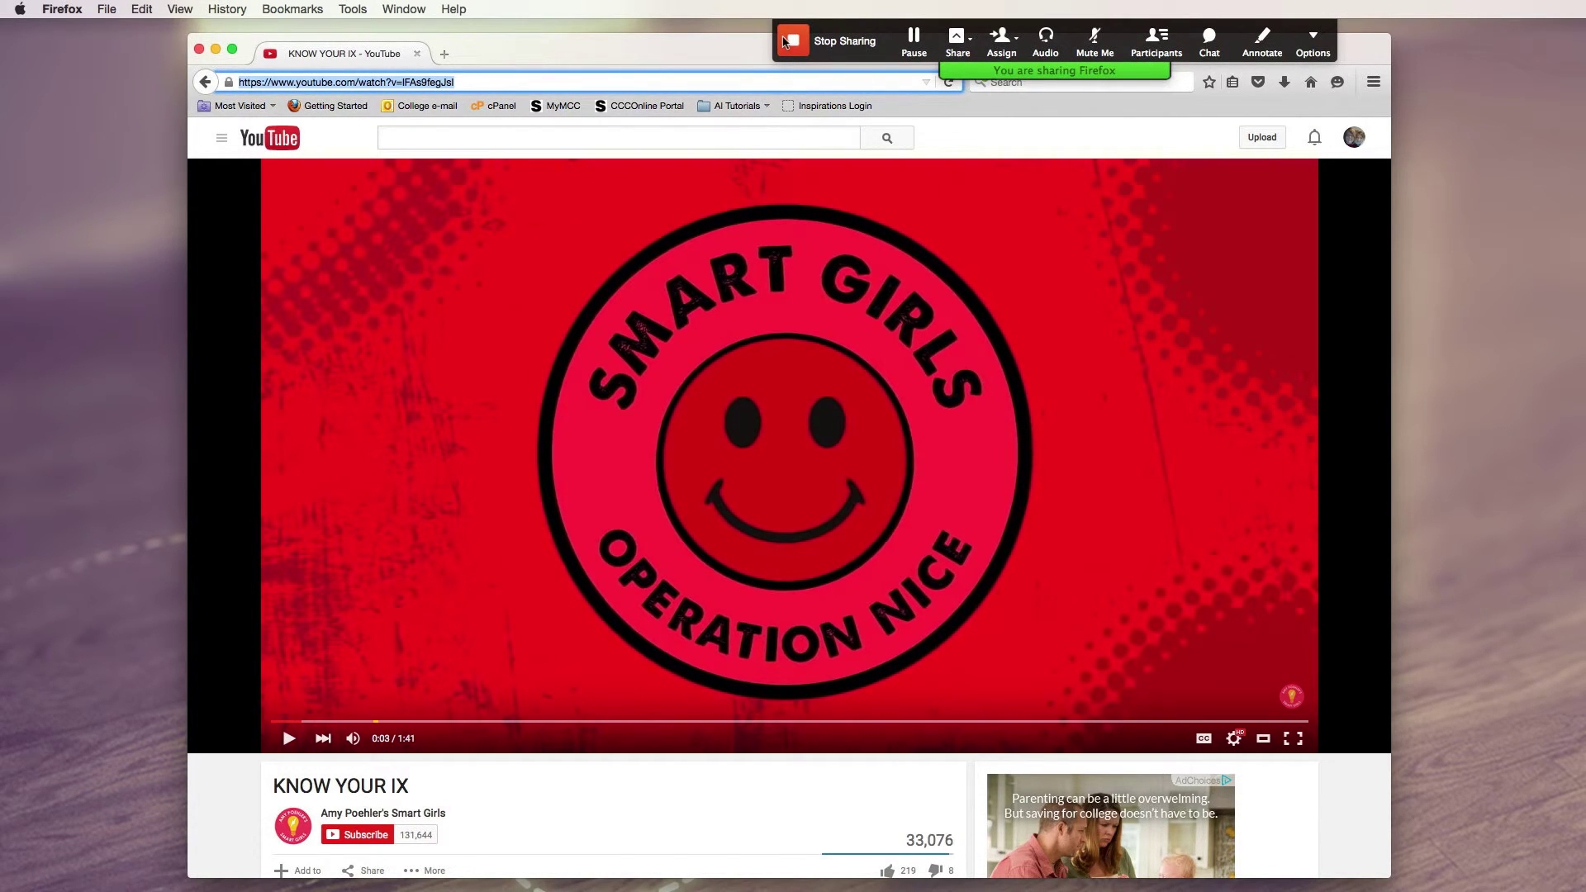
{"action": "left_click", "coordinate": [1002, 44]}
{"action": "mouse_move", "coordinate": [1085, 43]}
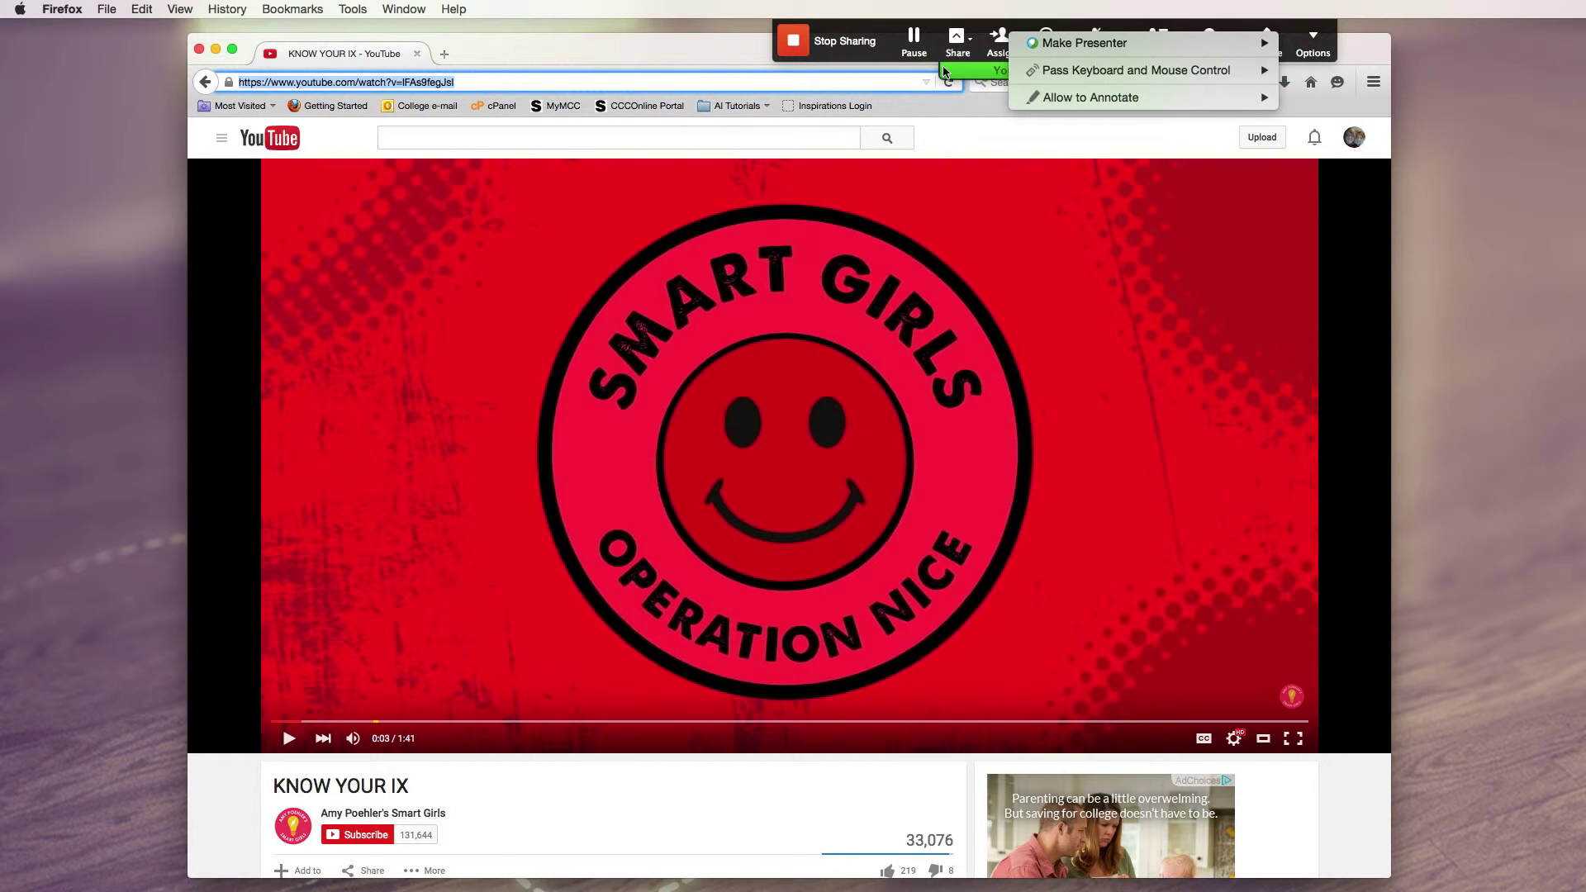
{"action": "left_click", "coordinate": [1002, 61]}
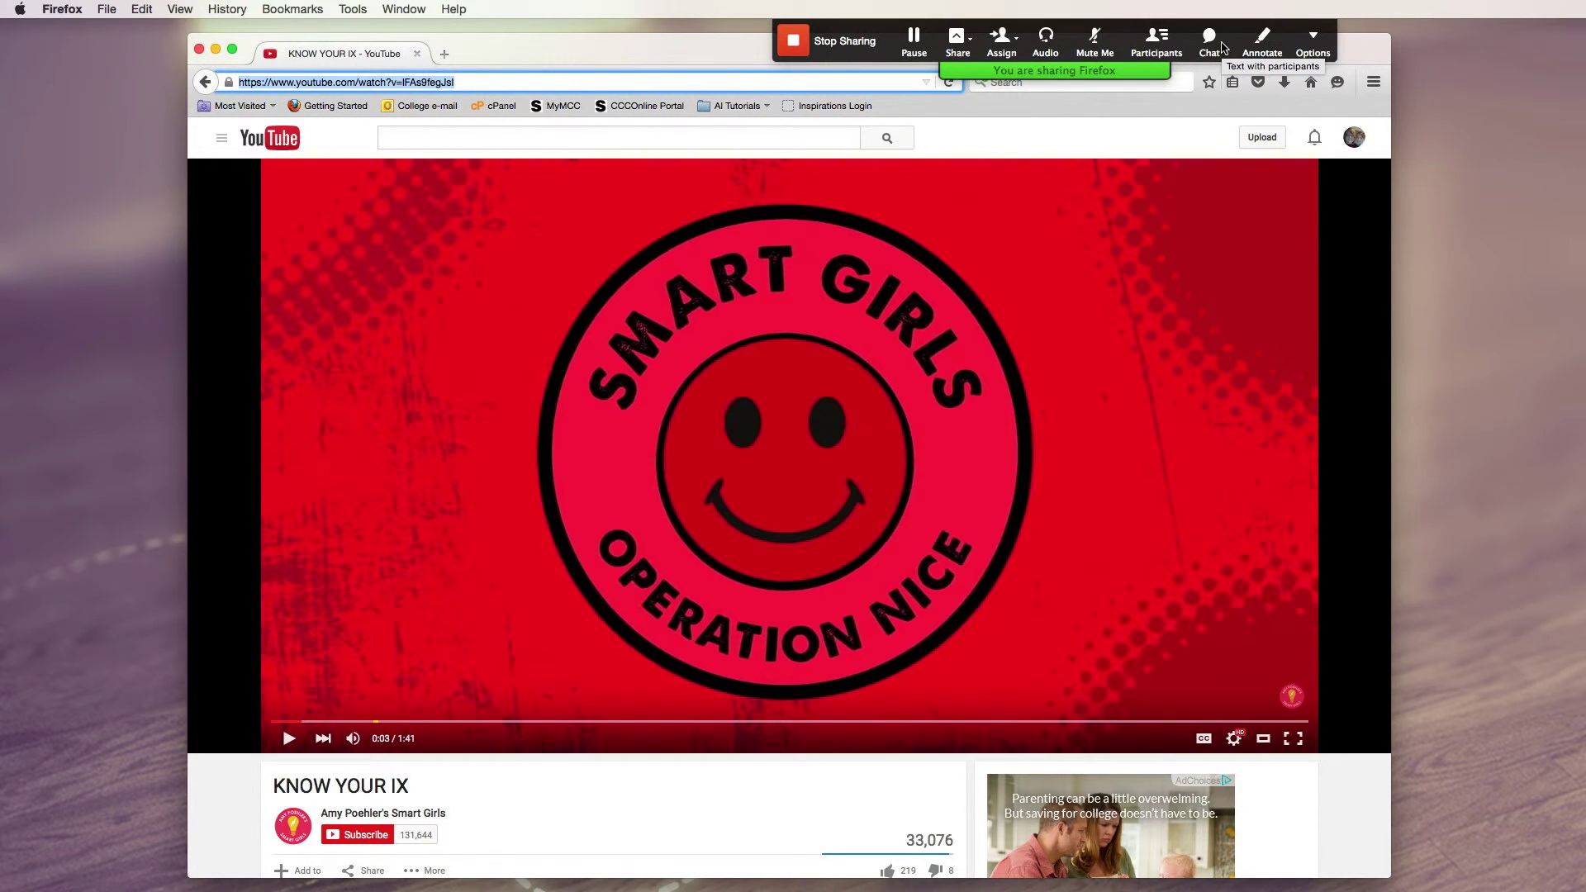
{"action": "left_click", "coordinate": [1313, 45]}
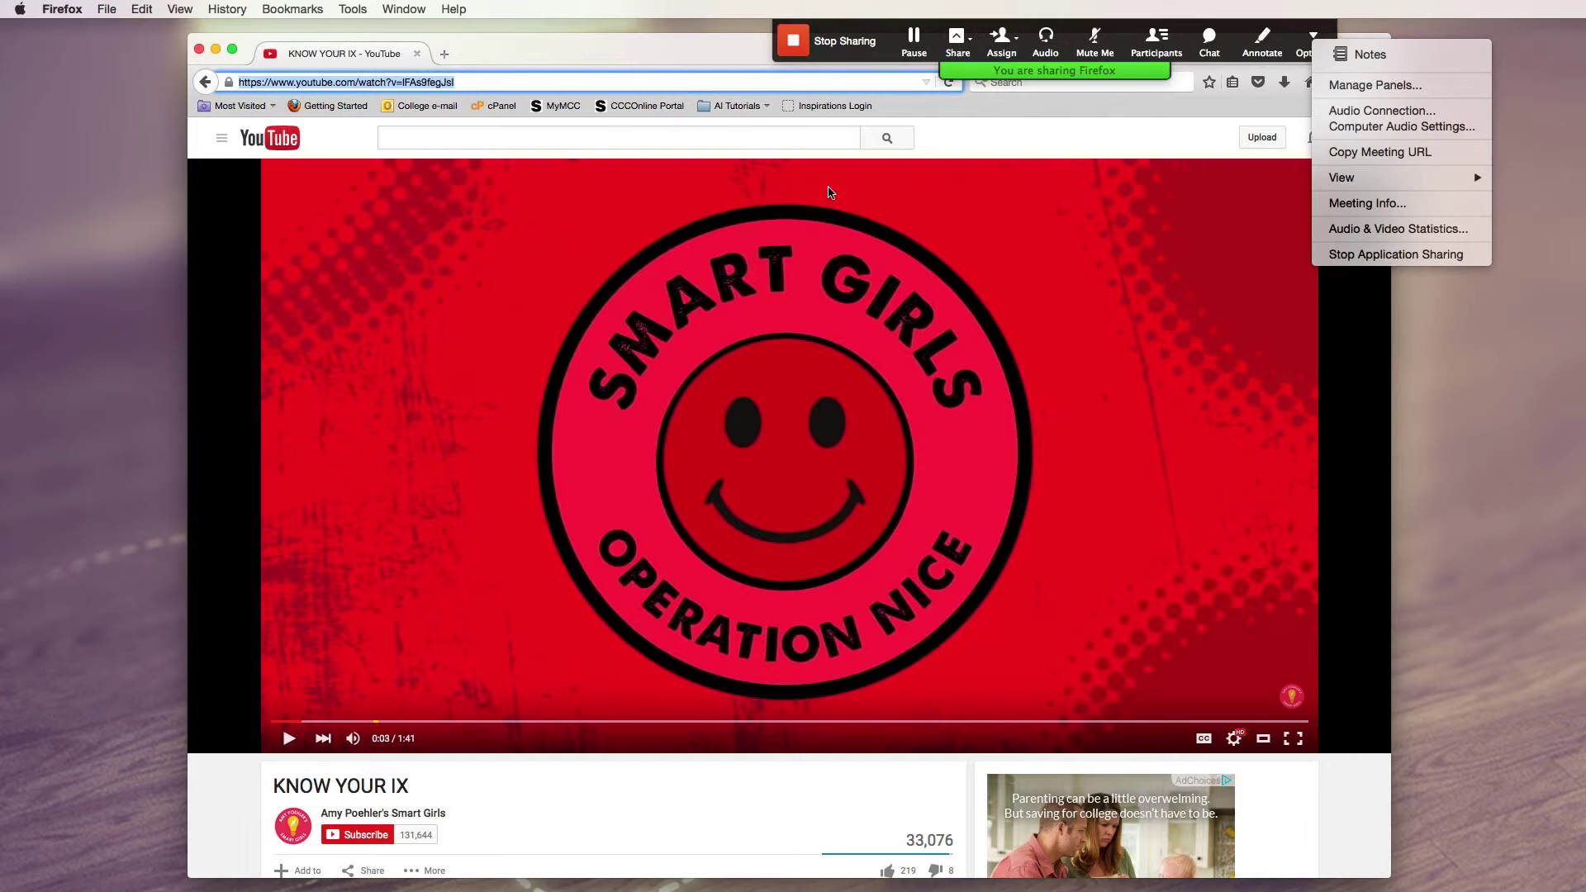
{"action": "left_click", "coordinate": [807, 47]}
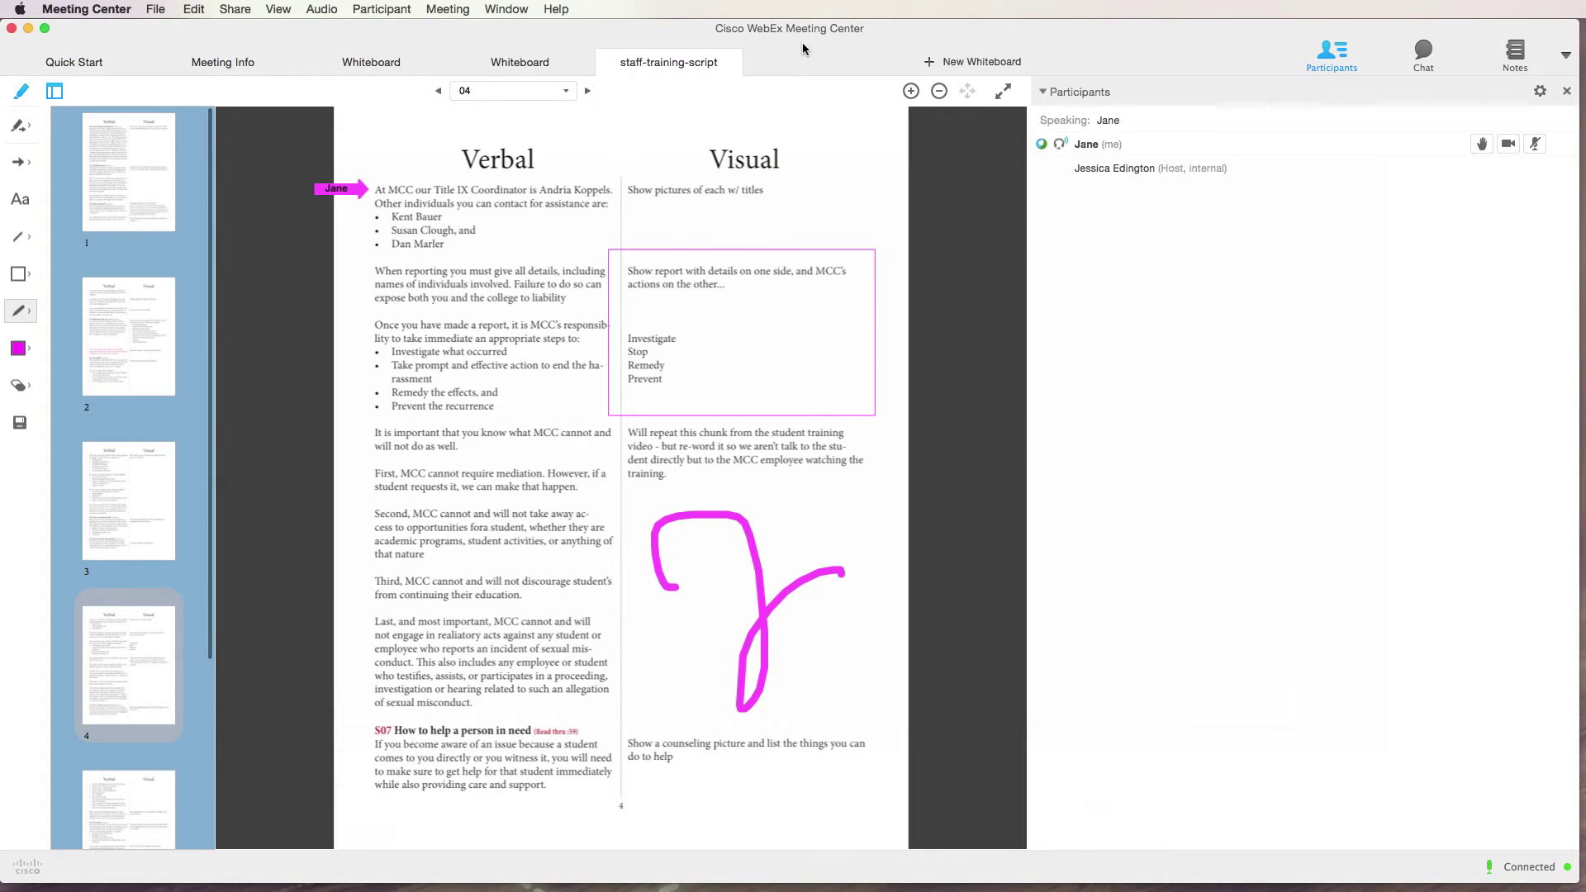
{"action": "left_click", "coordinate": [236, 9]}
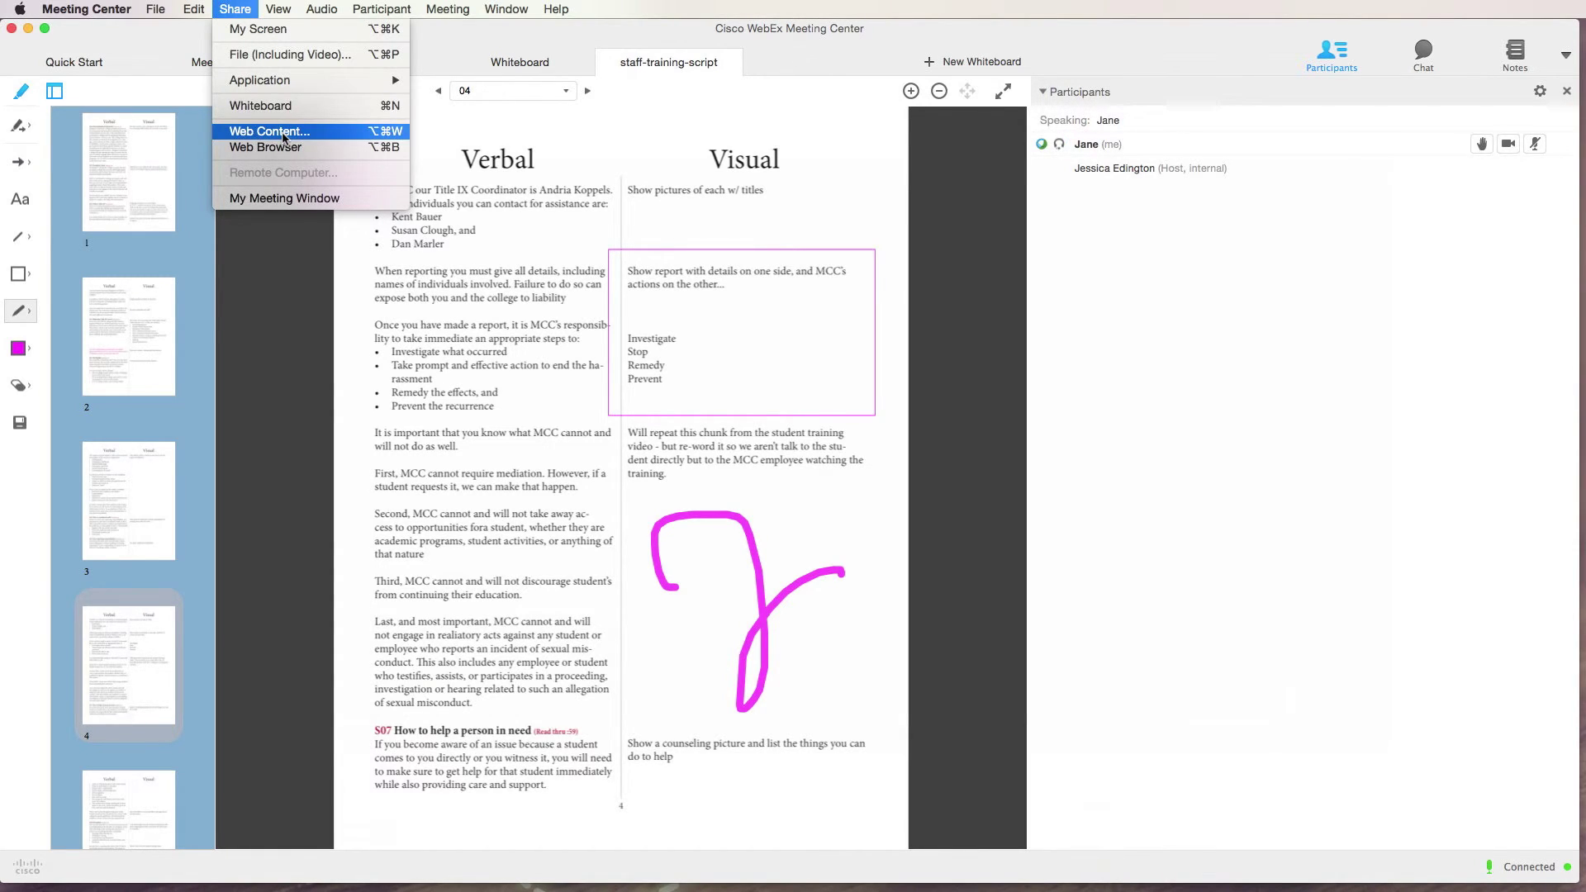
{"action": "left_click", "coordinate": [284, 134]}
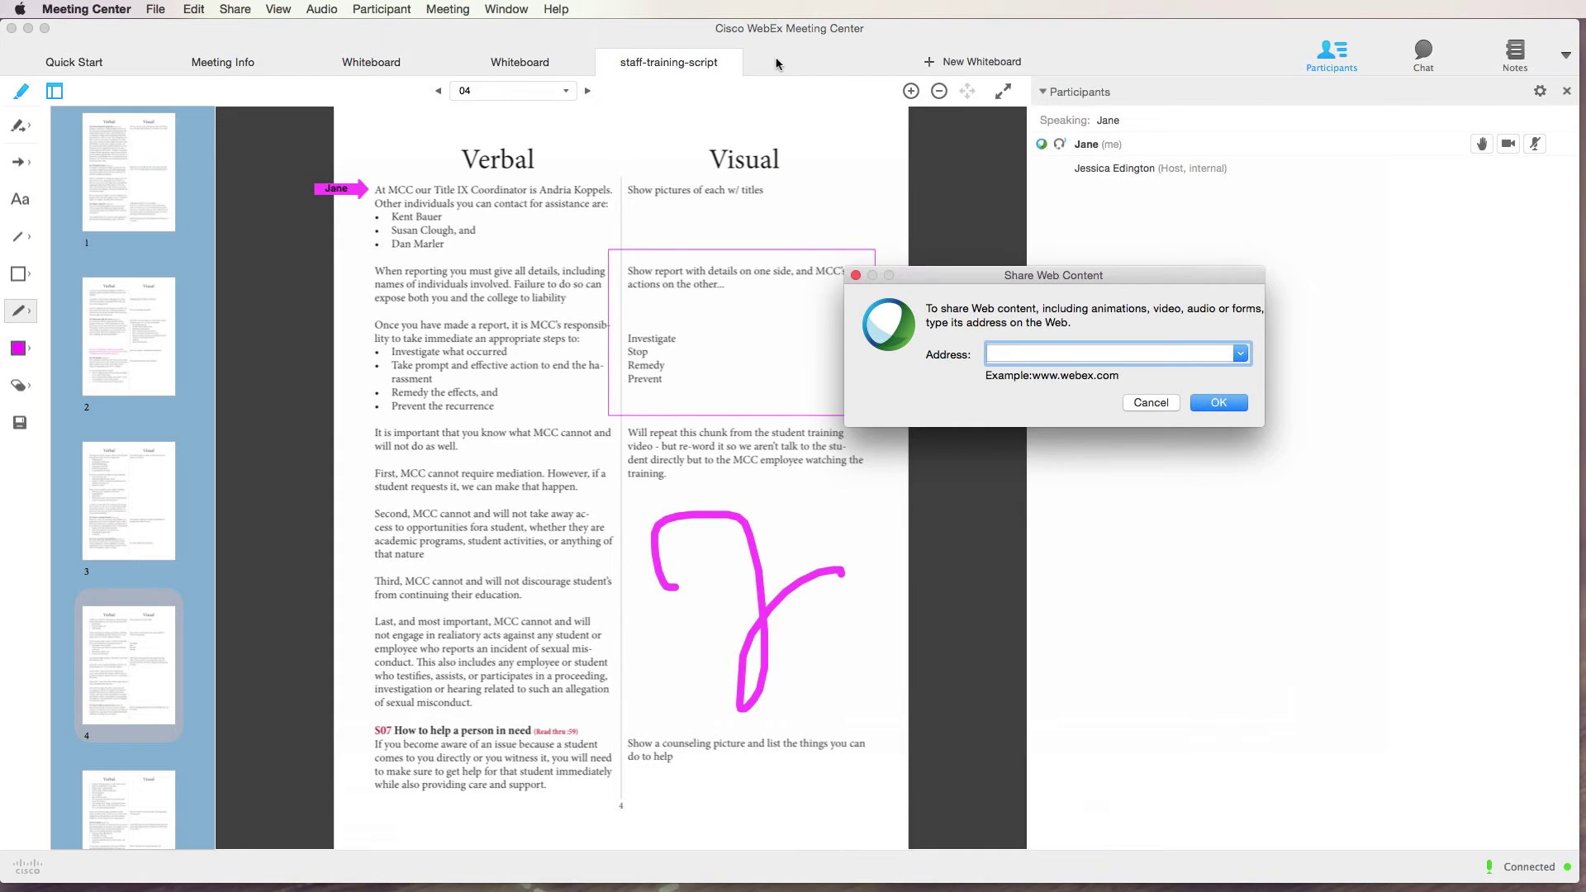
{"action": "left_click", "coordinate": [1151, 404]}
{"action": "left_click", "coordinate": [226, 10]}
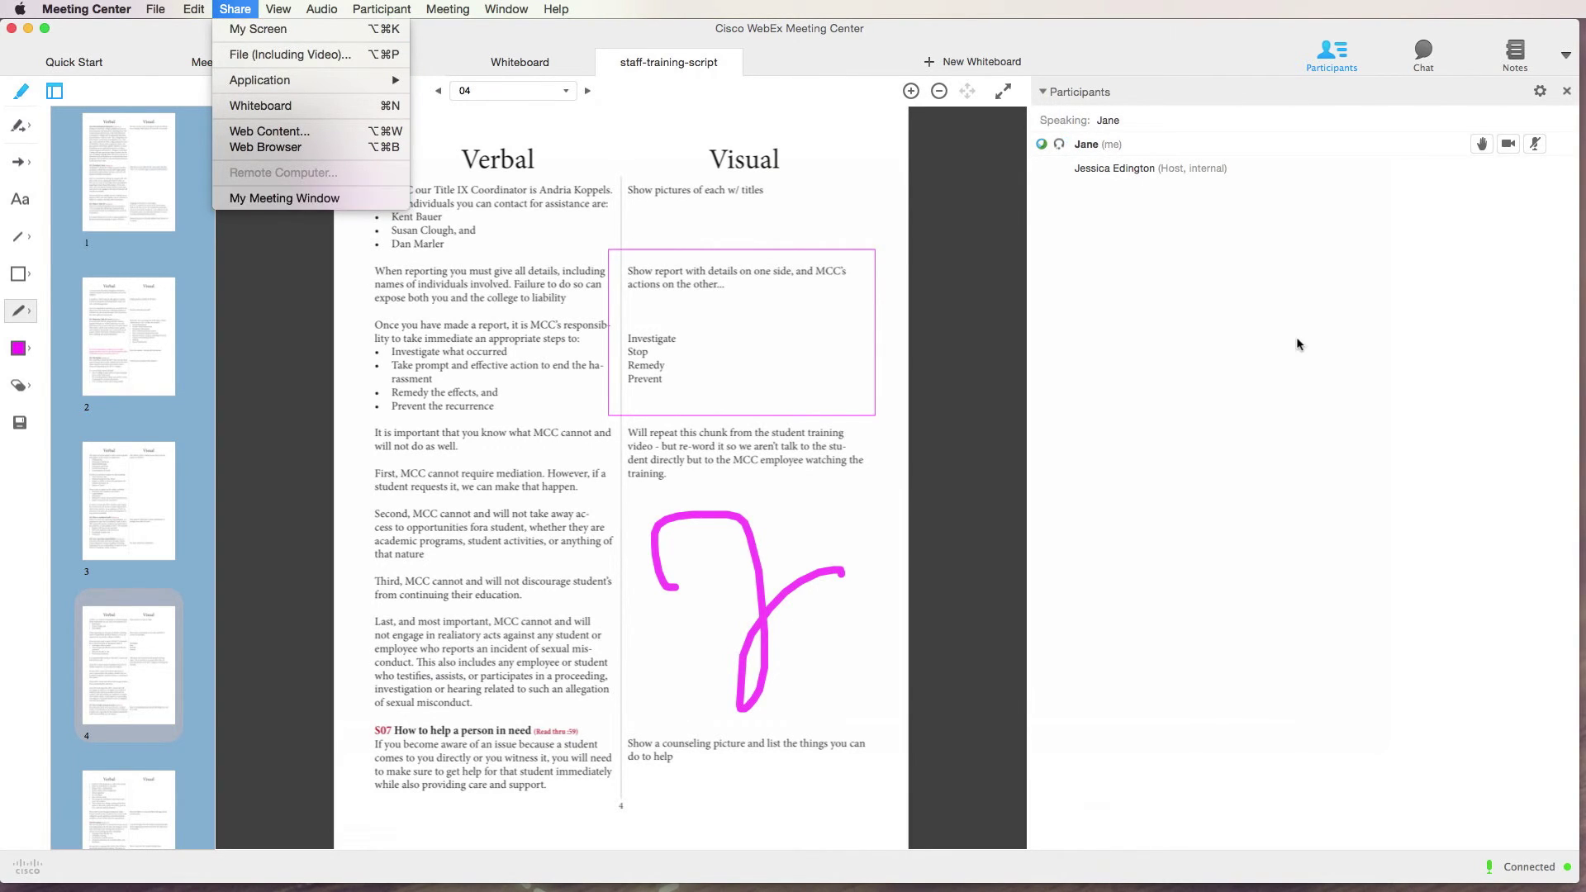
{"action": "left_click", "coordinate": [1319, 330]}
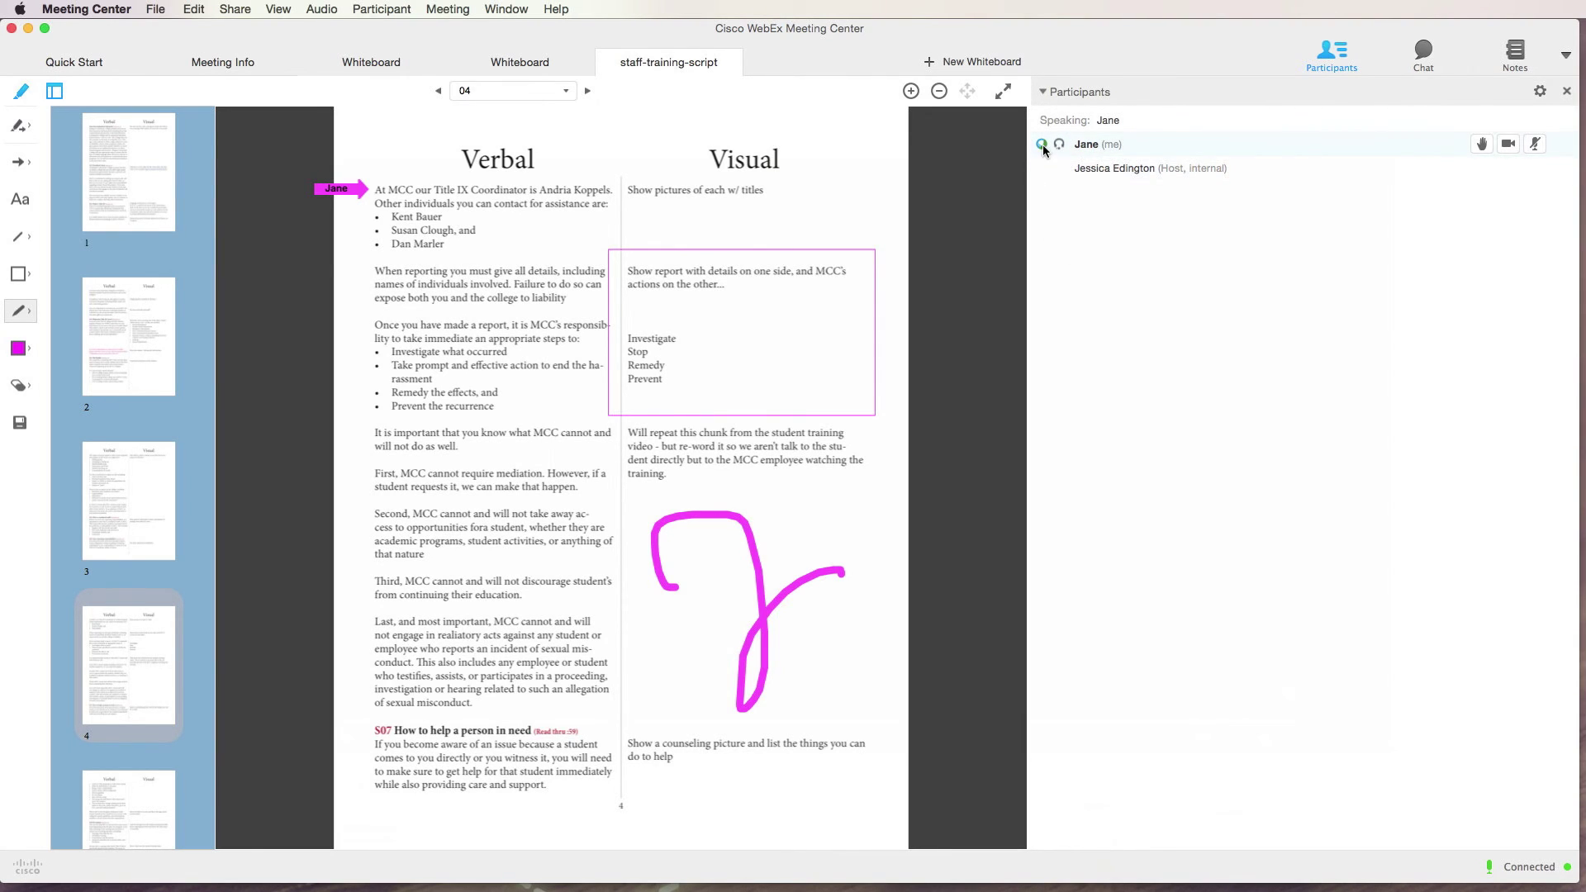
{"action": "left_click_drag", "start_coordinate": [1044, 150], "coordinate": [1042, 175]}
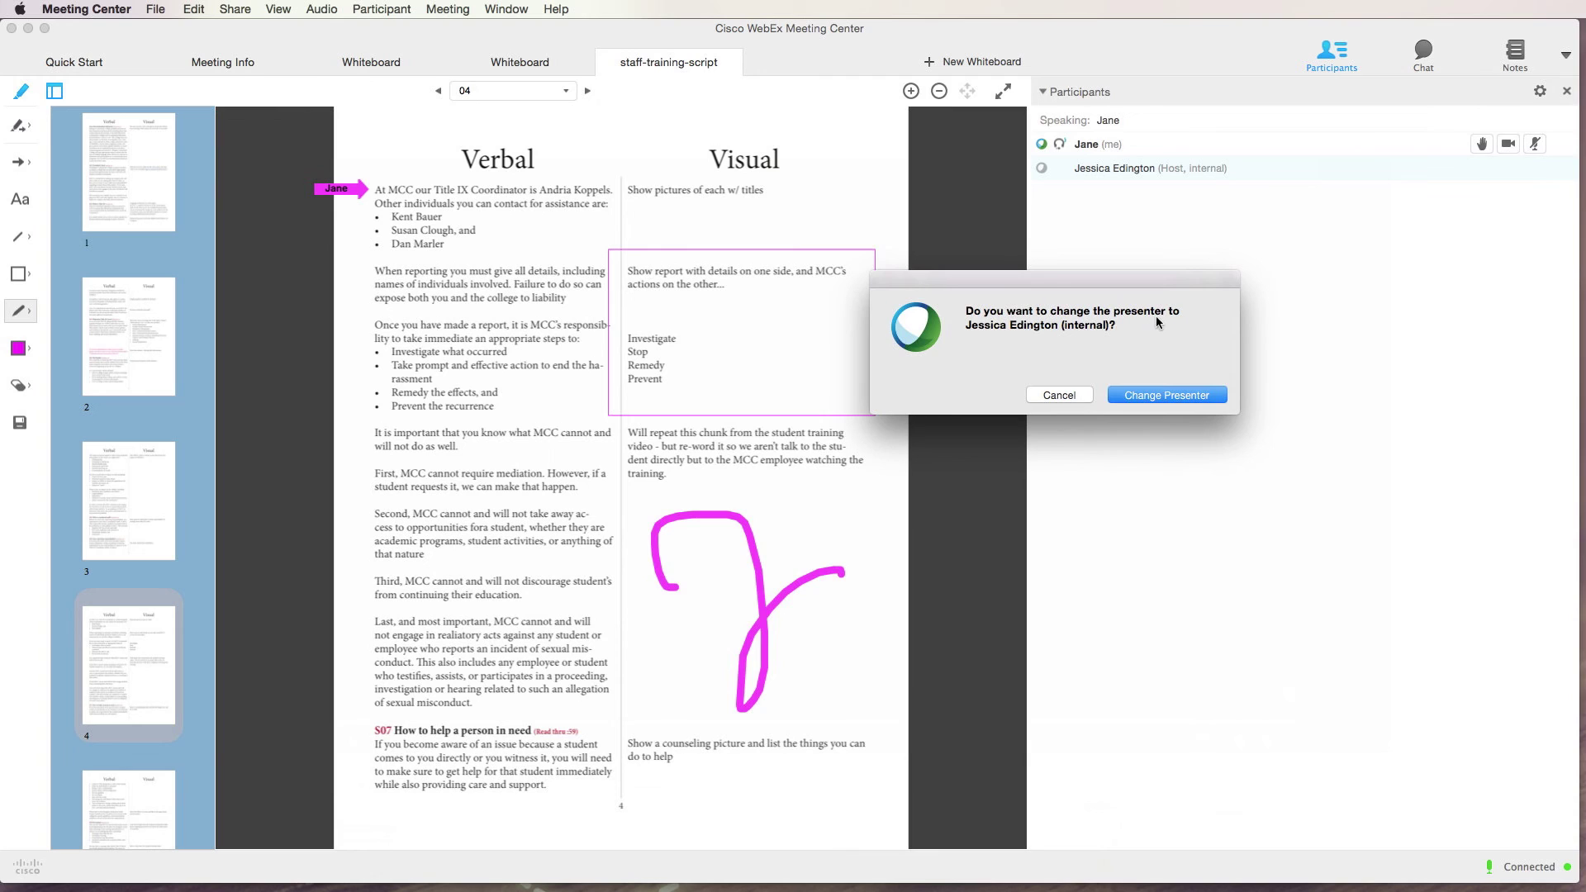
{"action": "left_click", "coordinate": [1163, 398]}
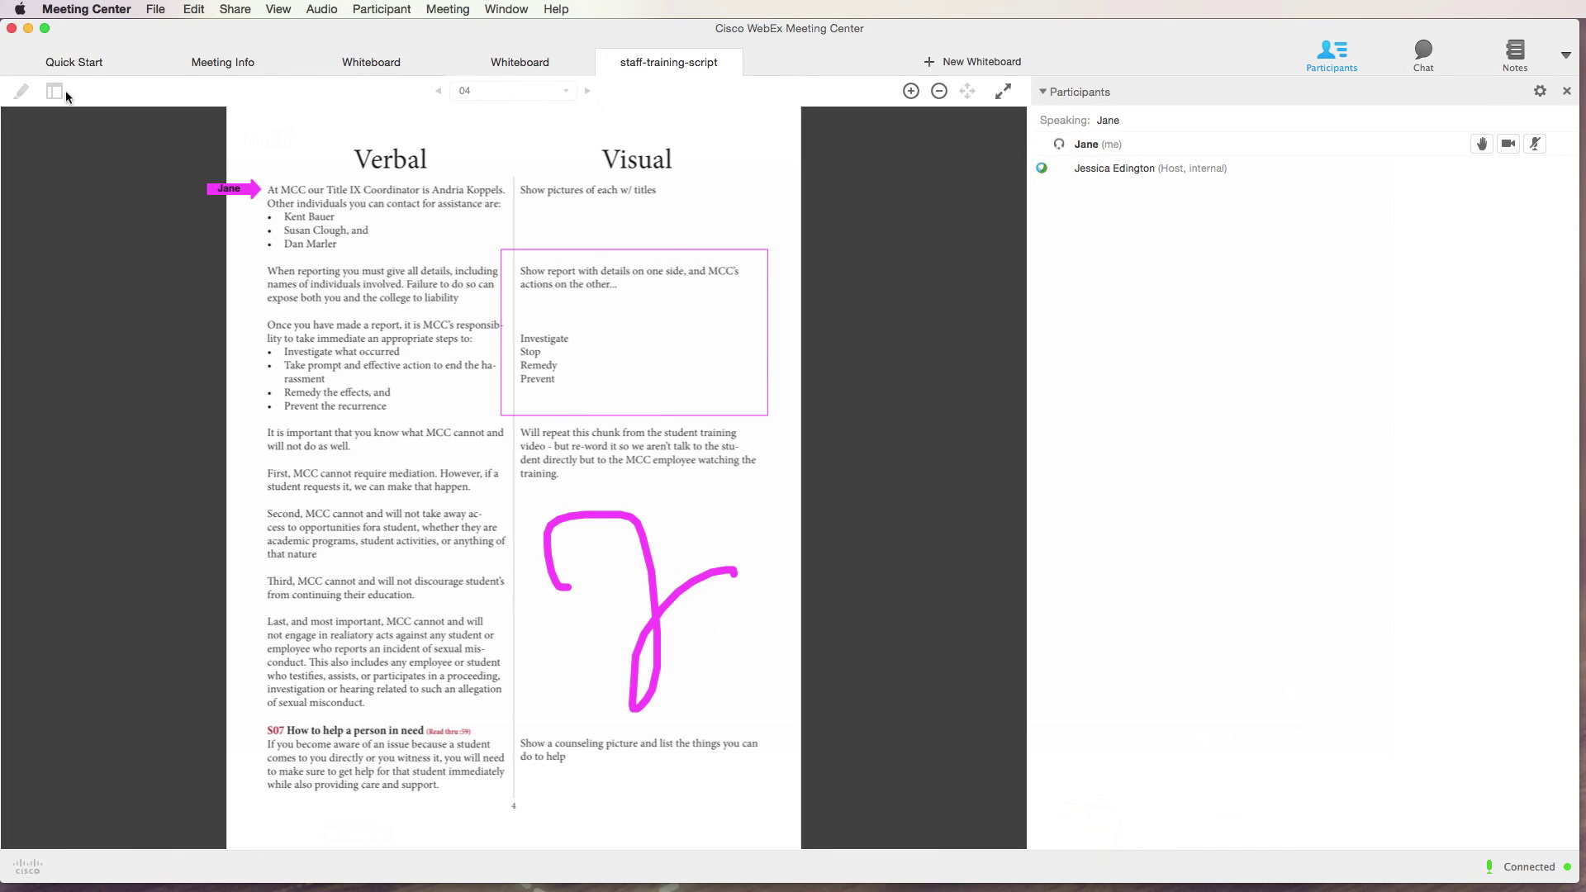
{"action": "left_click", "coordinate": [136, 77]}
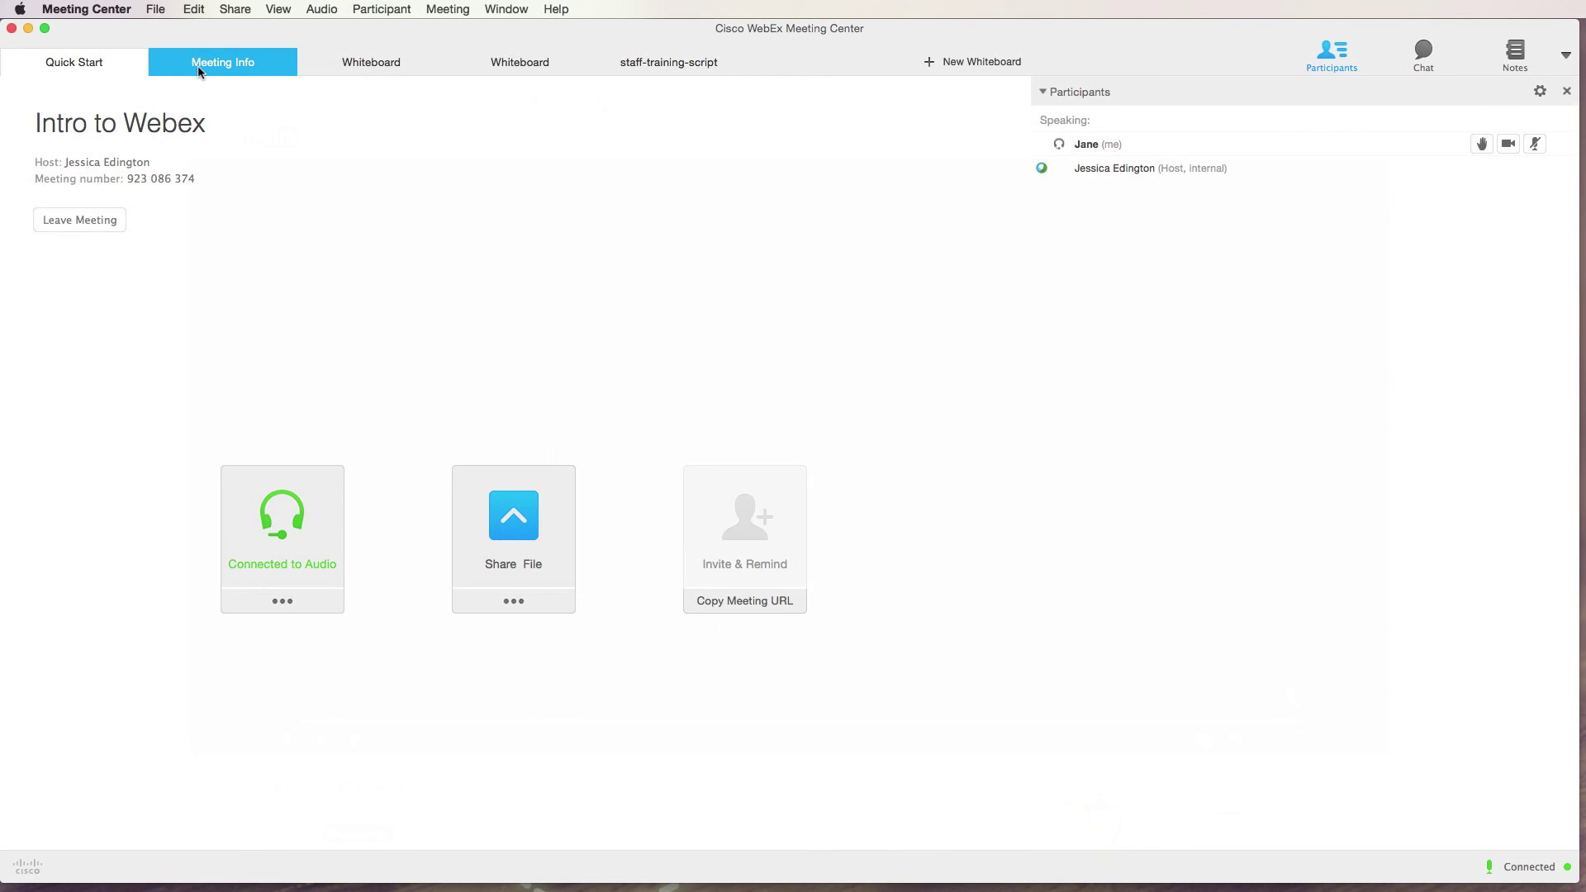
{"action": "left_click", "coordinate": [197, 65]}
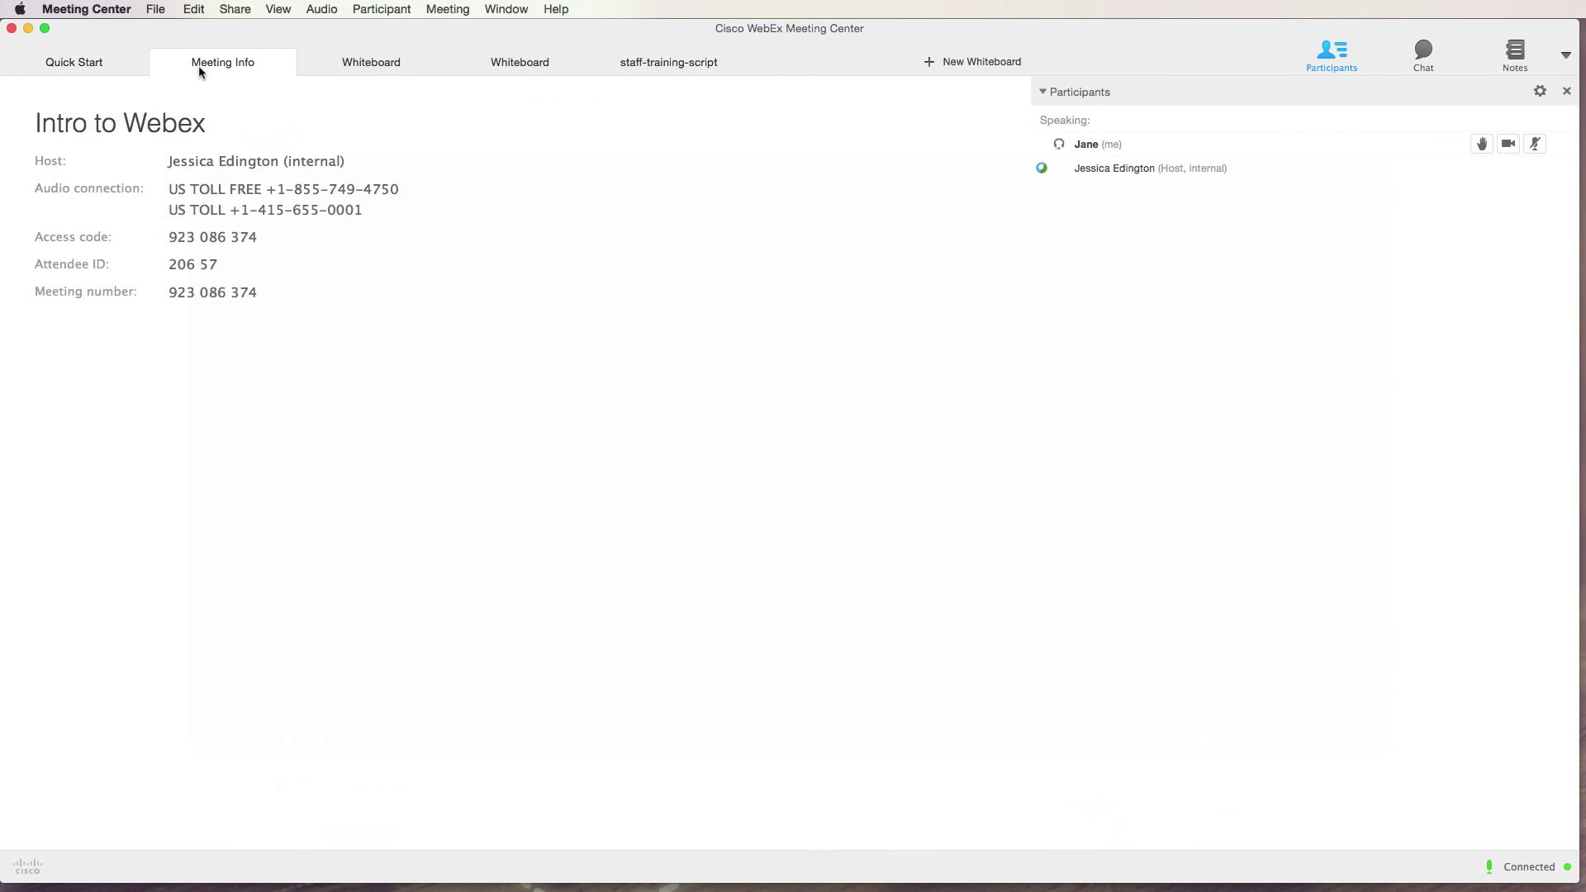
{"action": "left_click", "coordinate": [652, 70]}
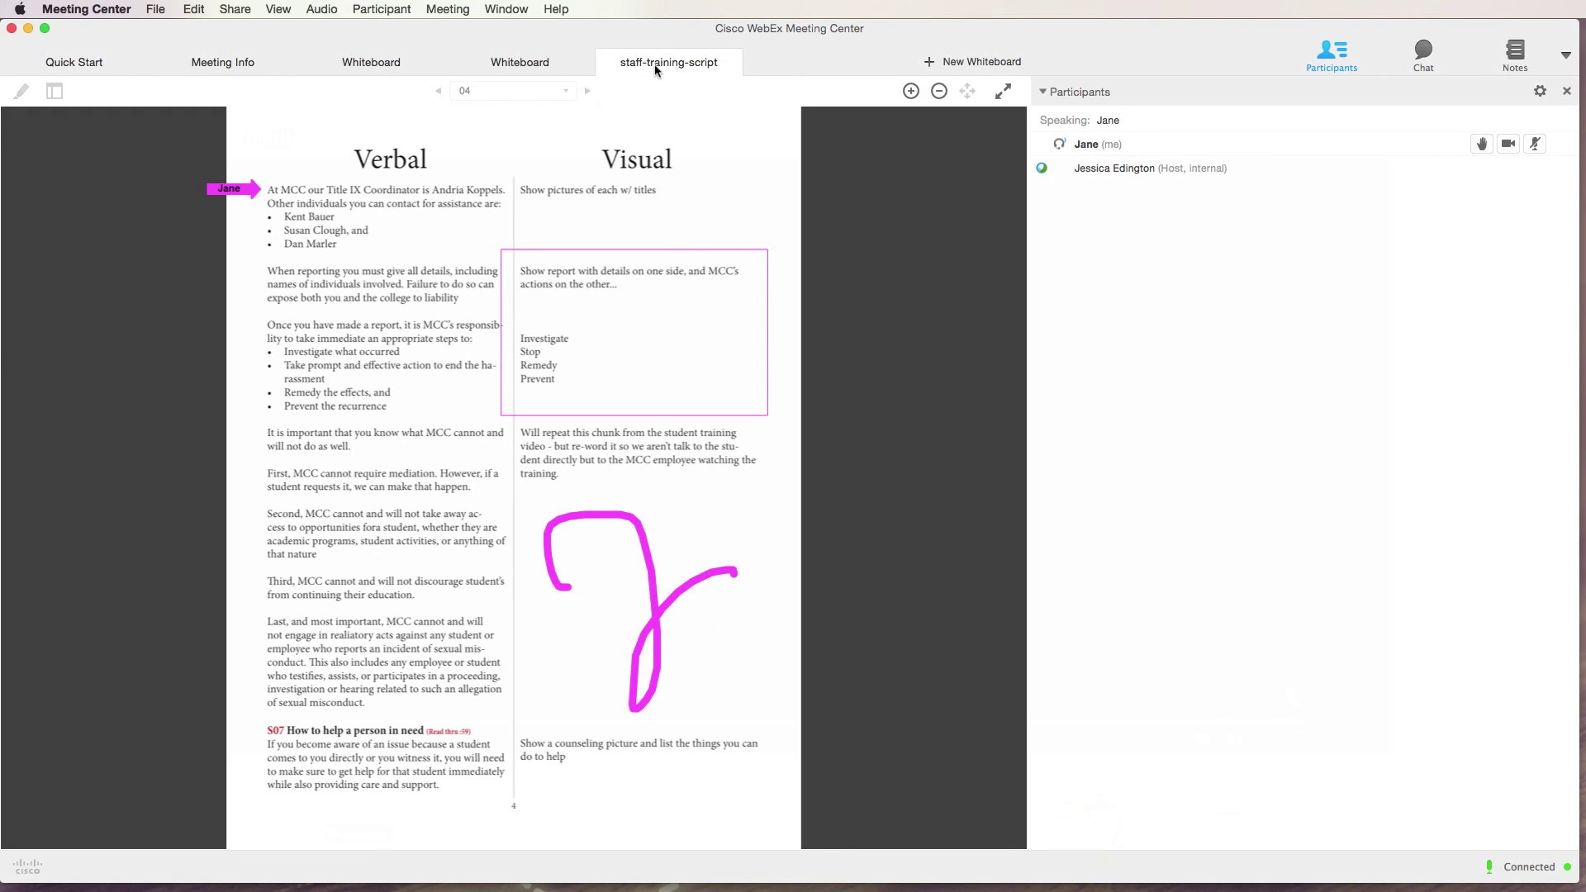